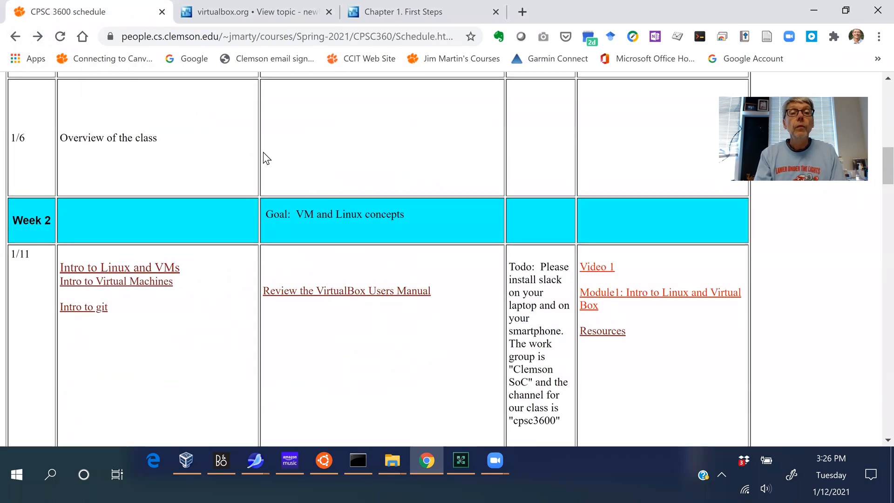
- Review the course schedule page from its header information down to the Week 2 entries on VM and Linux concepts
scroll(262, 151, up, 8)
scroll(176, 155, up, 5)
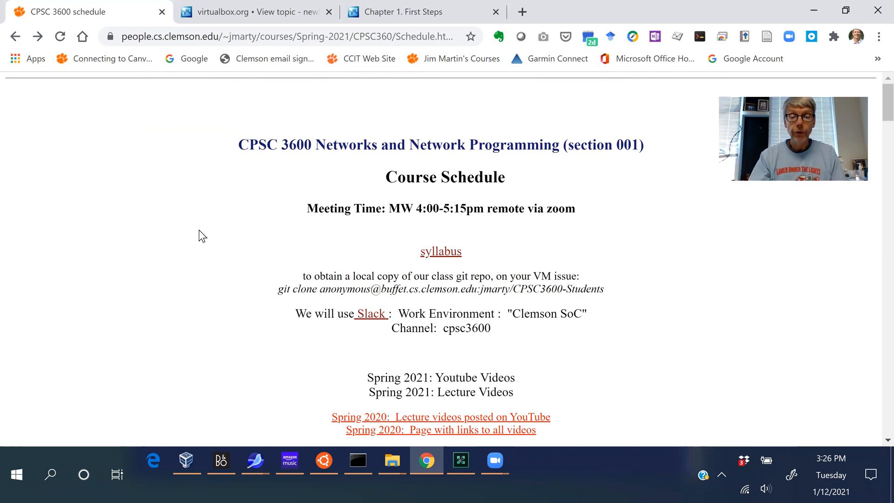
scroll(219, 249, down, 1)
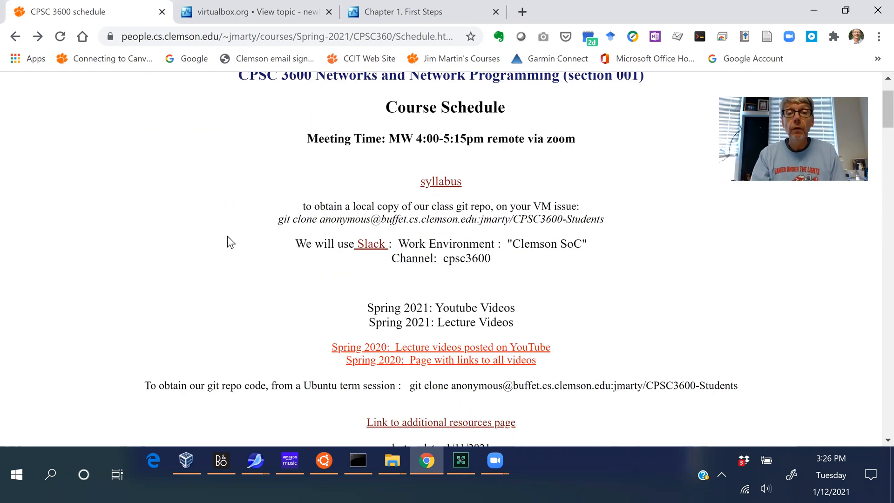
scroll(279, 251, down, 1)
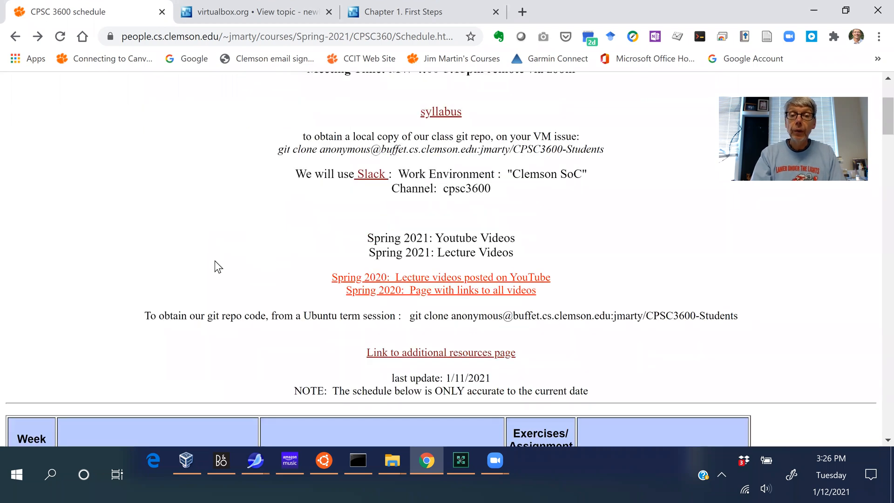
scroll(216, 264, down, 1)
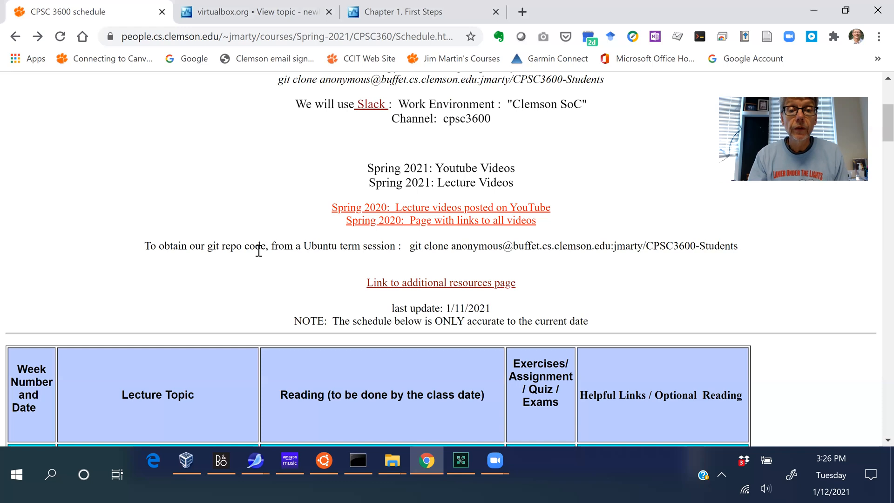
scroll(259, 251, down, 5)
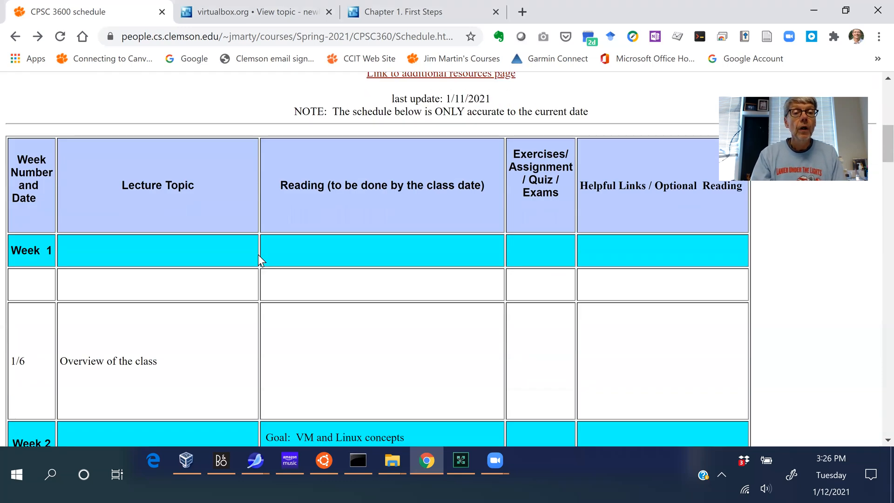
scroll(261, 254, down, 3)
scroll(181, 251, up, 1)
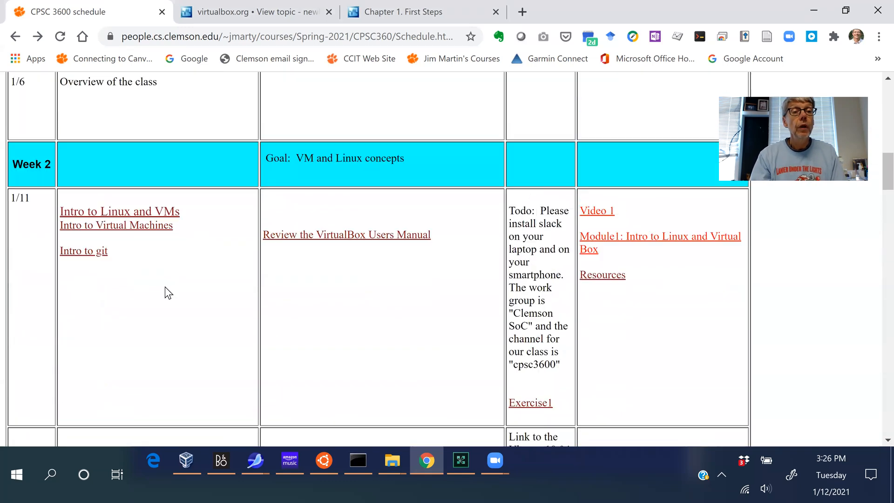
- Look over the Intro to Virtual Machines lecture notes linked for 1/11 and return to the course schedule
click(122, 229)
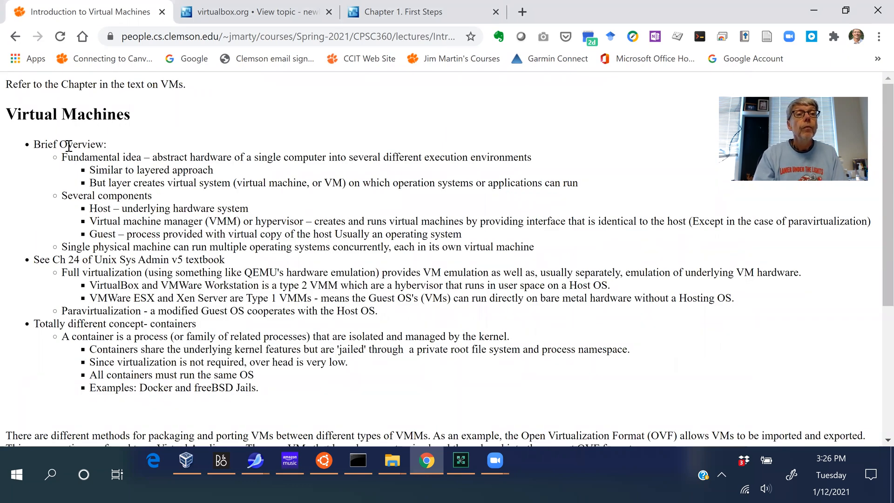
click(60, 36)
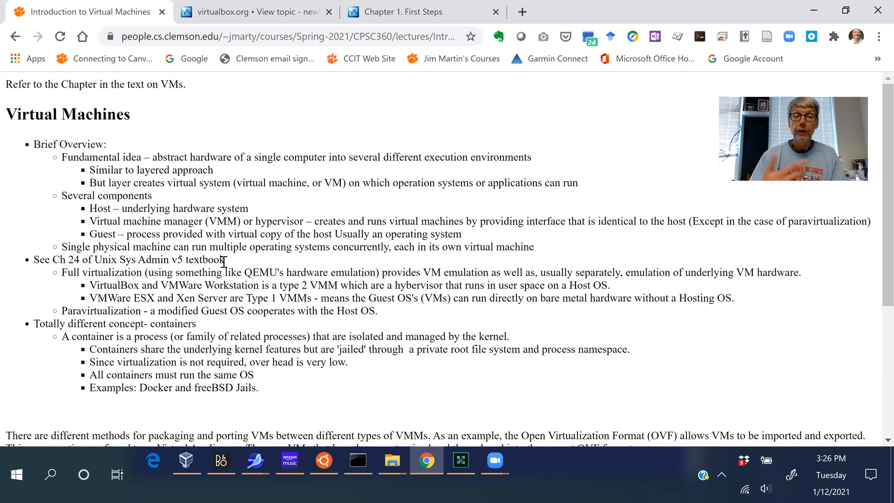
click(15, 37)
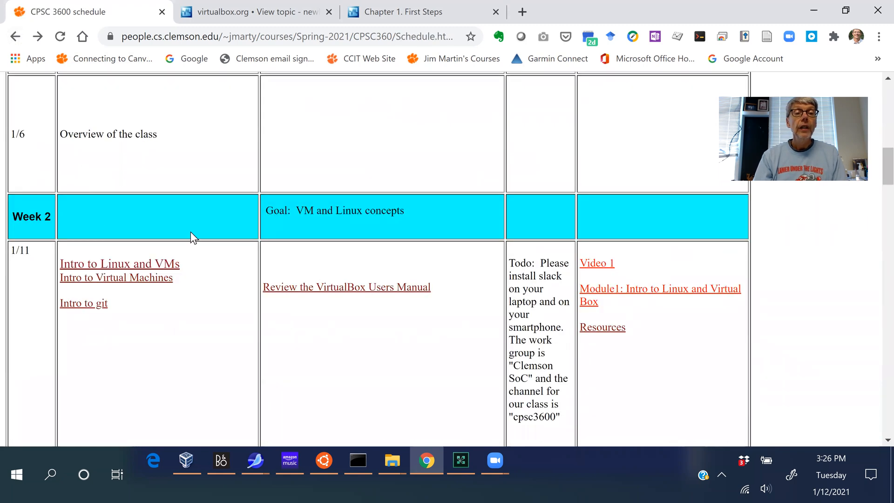
- Open the VirtualBox Users Manual from the Week 2 reading and examine its table of contents down to the Guest Additions chapter
click(353, 290)
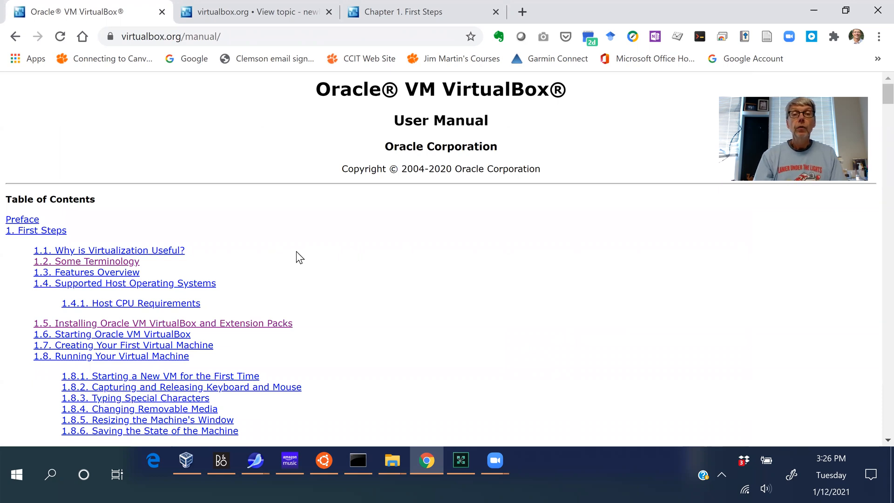
scroll(297, 246, down, 1)
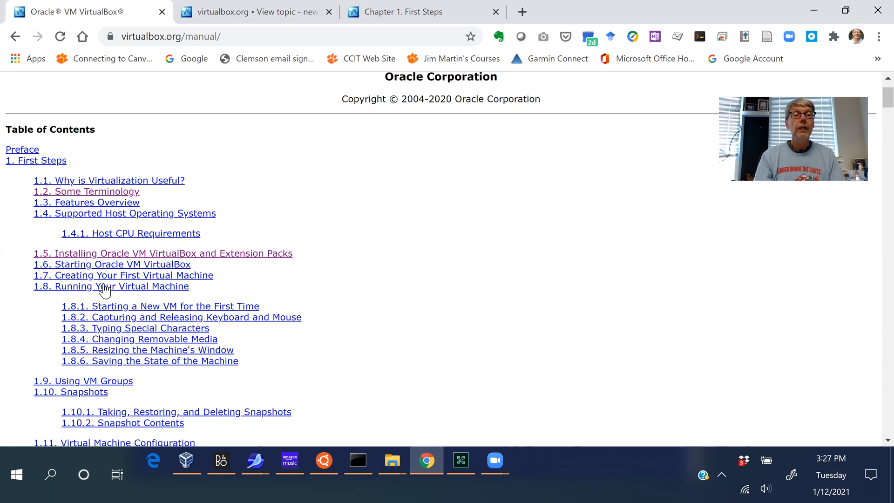
scroll(98, 288, down, 1)
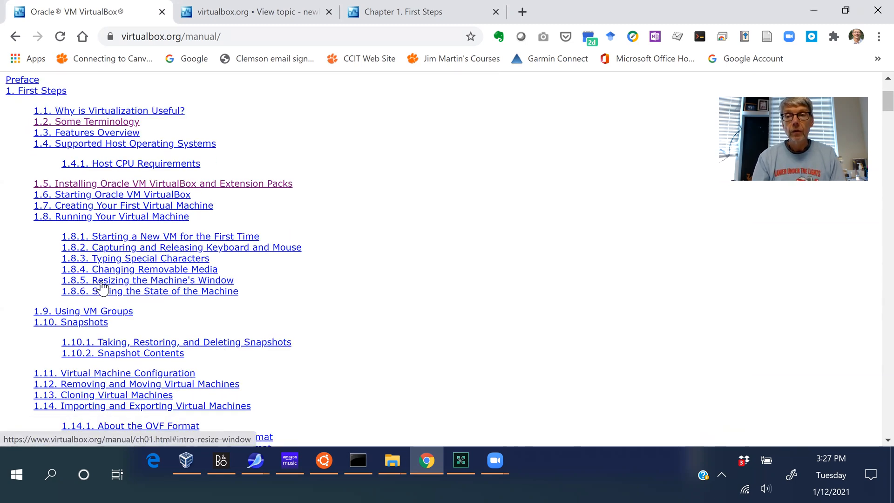
scroll(114, 272, down, 2)
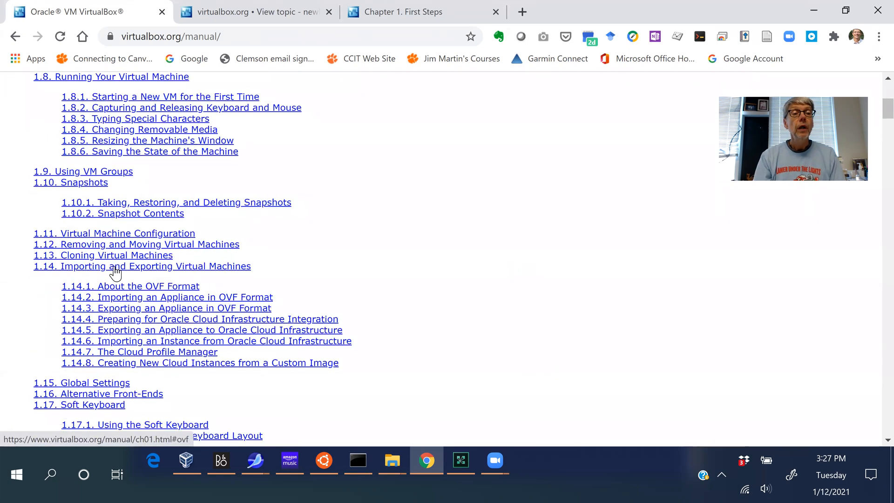
scroll(93, 280, down, 1)
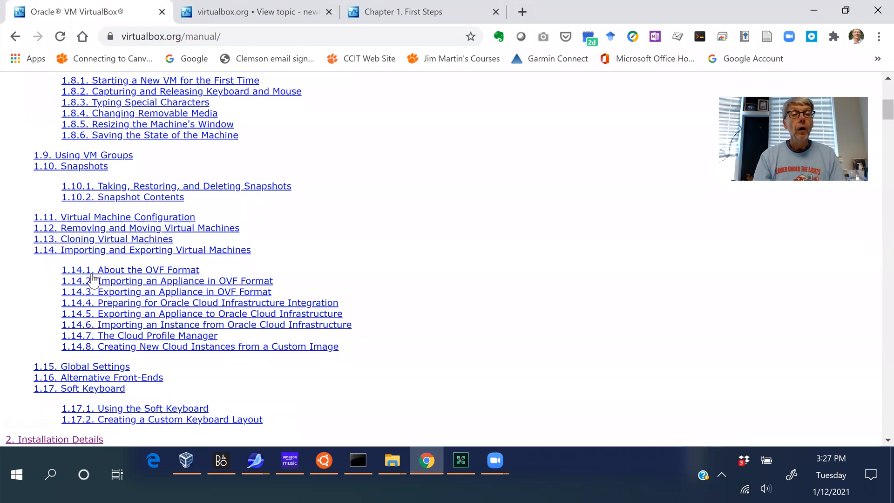
scroll(94, 278, down, 2)
scroll(95, 278, down, 1)
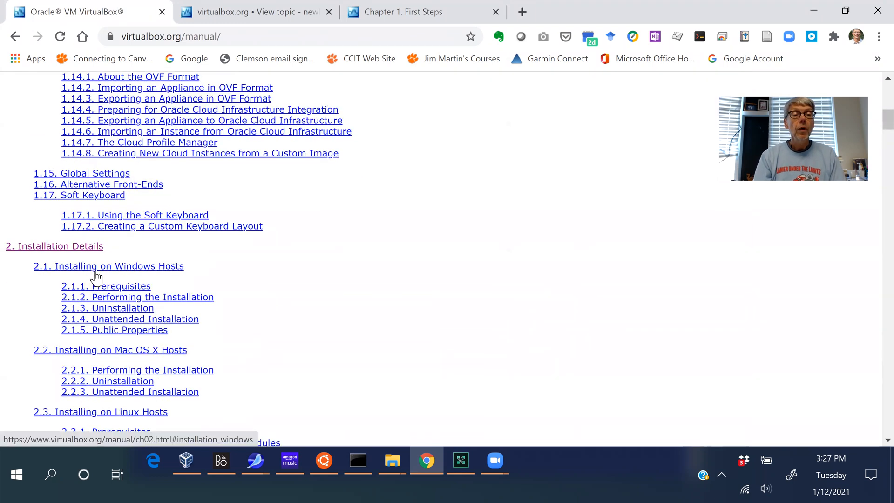
scroll(95, 274, down, 3)
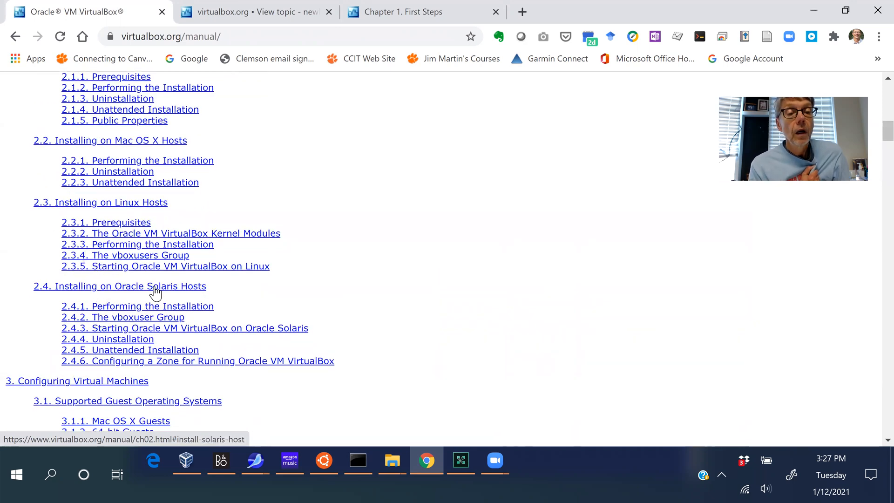
scroll(107, 288, down, 2)
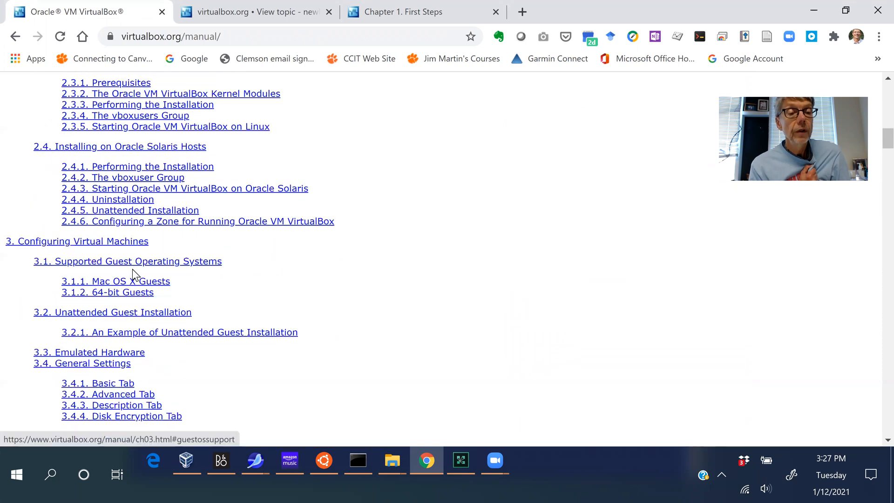
scroll(133, 274, down, 1)
scroll(132, 275, down, 2)
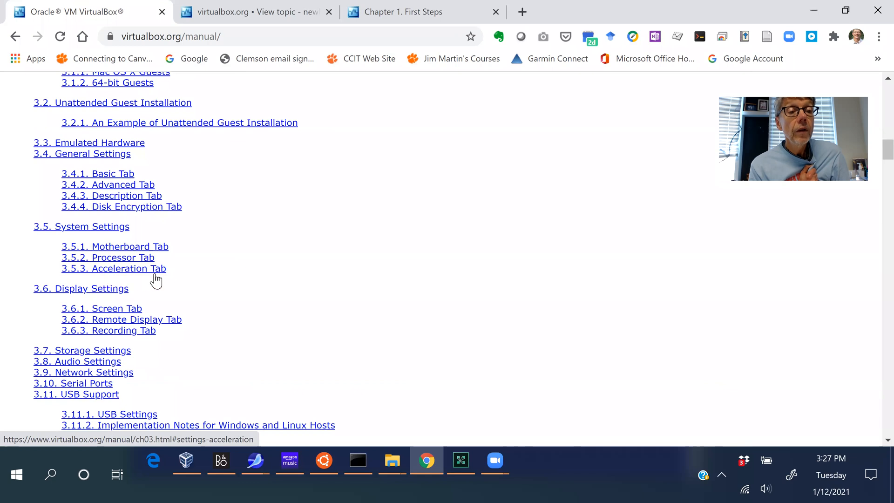
scroll(152, 279, down, 2)
scroll(259, 298, down, 2)
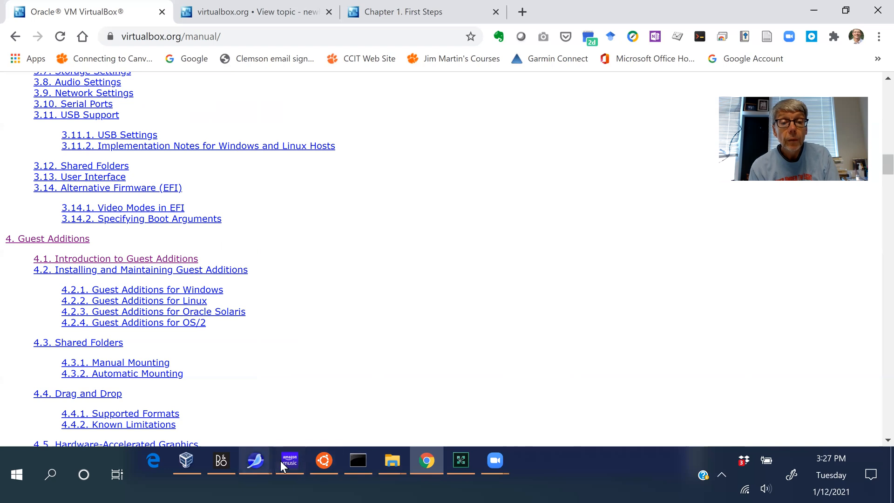
- Switch to Oracle VM VirtualBox Manager and reposition its window so that it is fully in view
click(181, 458)
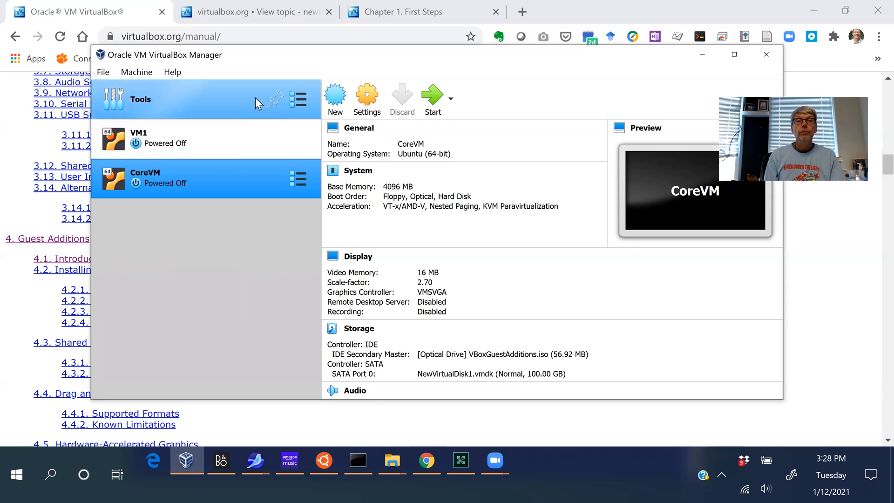
drag(280, 56, 401, 62)
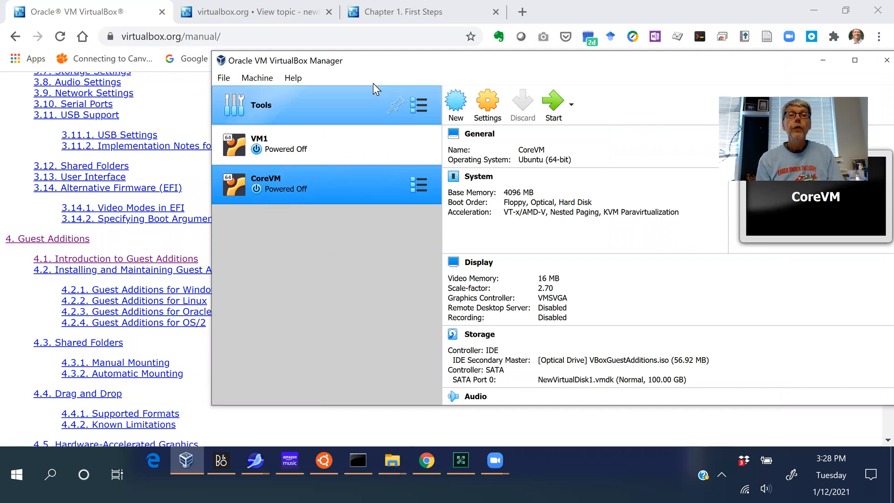
drag(364, 69, 237, 42)
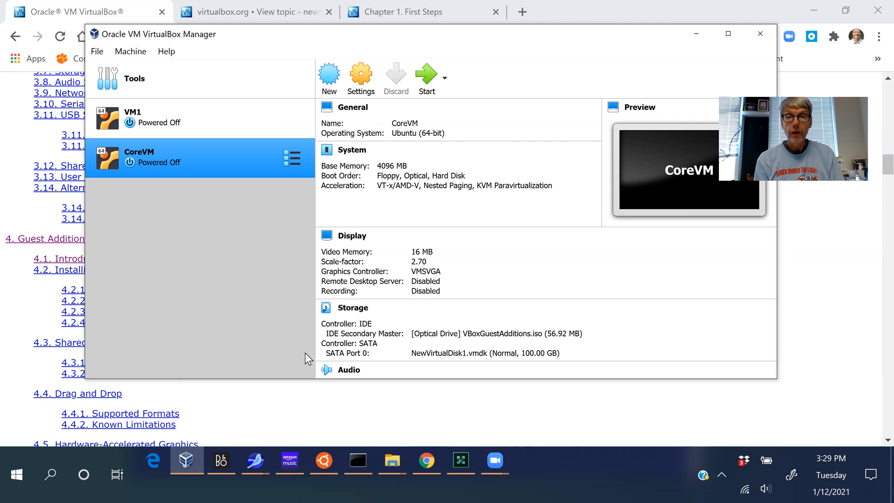
- Start an appliance import with Local File System as the source and open the file chooser for the appliance
click(96, 54)
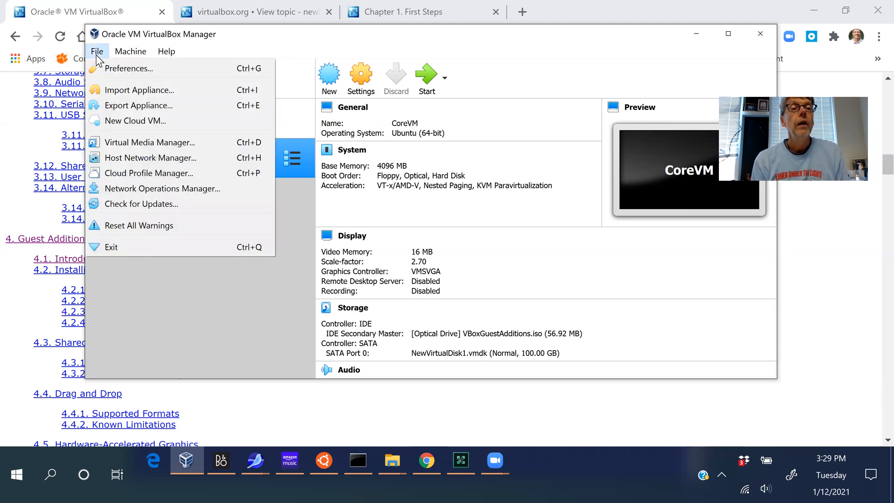
click(134, 92)
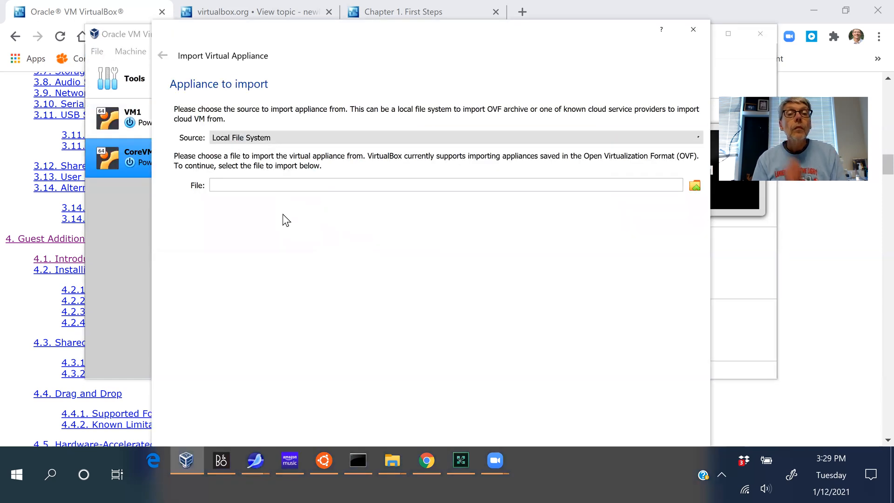
click(695, 188)
click(695, 188)
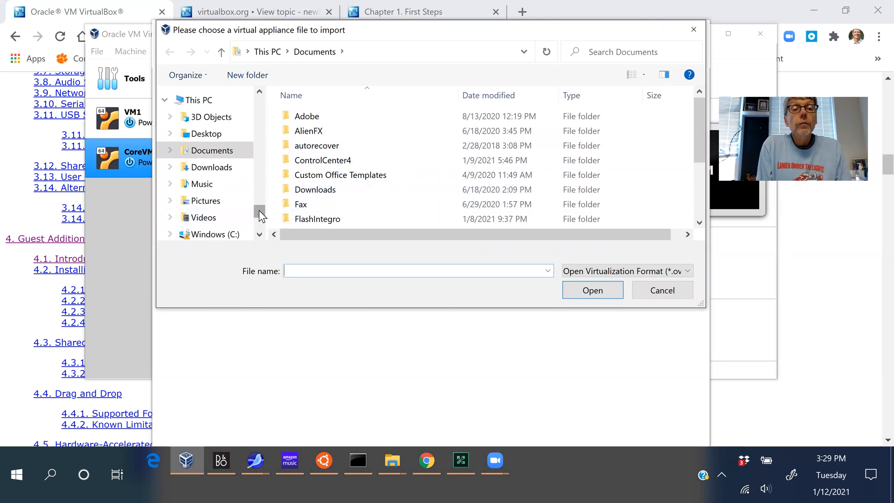
- Choose kali-linux-2020.4-vbox-amd64 from C:\jjm\VirtualBox VMs-backup as the appliance file to import
scroll(259, 214, down, 1)
click(217, 198)
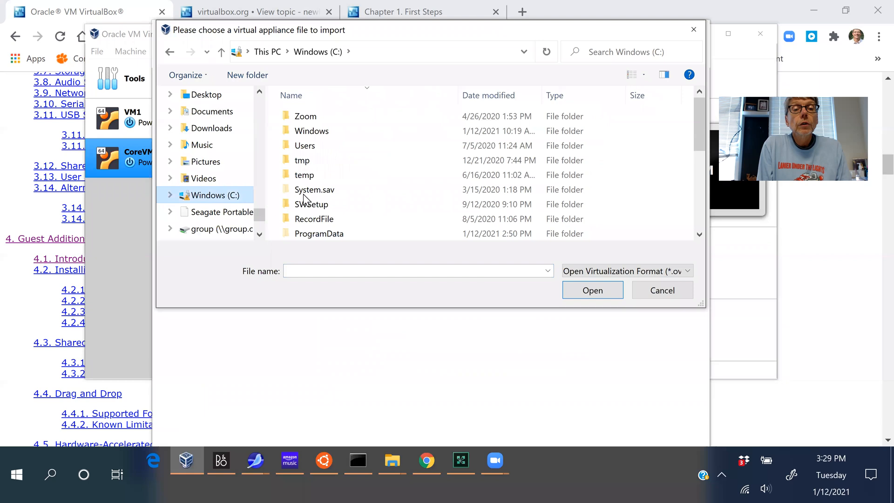
scroll(300, 188, down, 5)
double_click(300, 131)
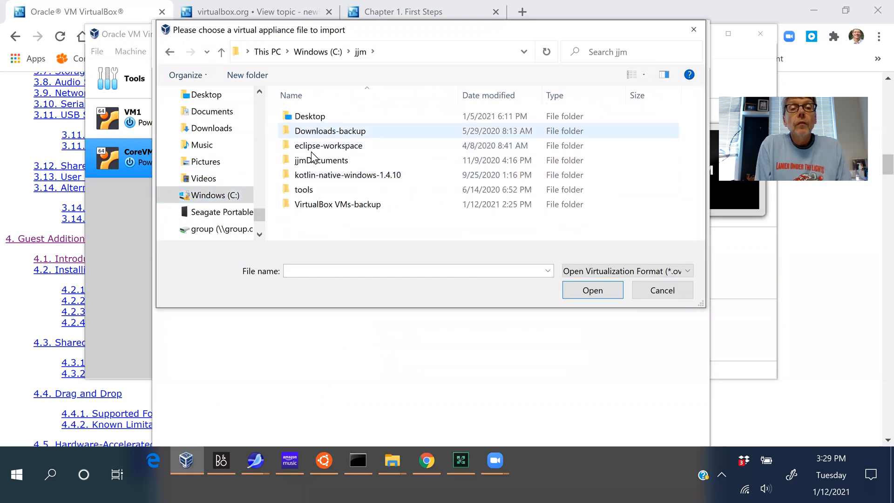
click(316, 208)
double_click(315, 204)
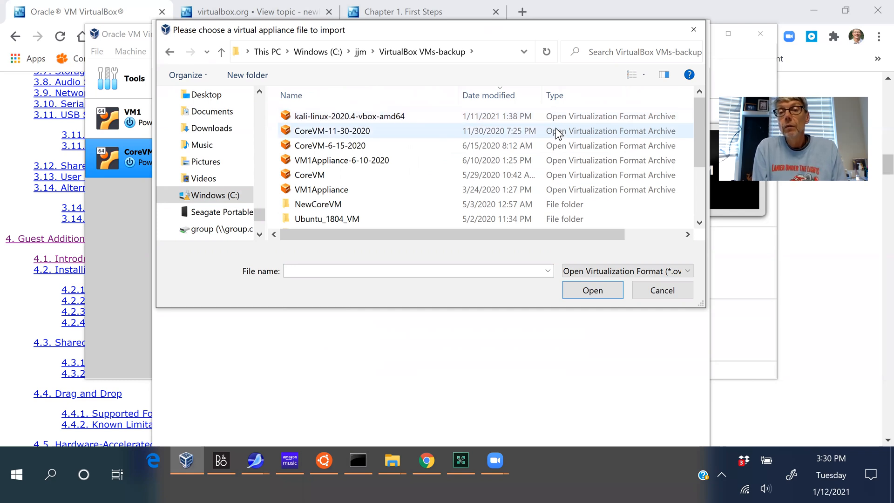
click(362, 117)
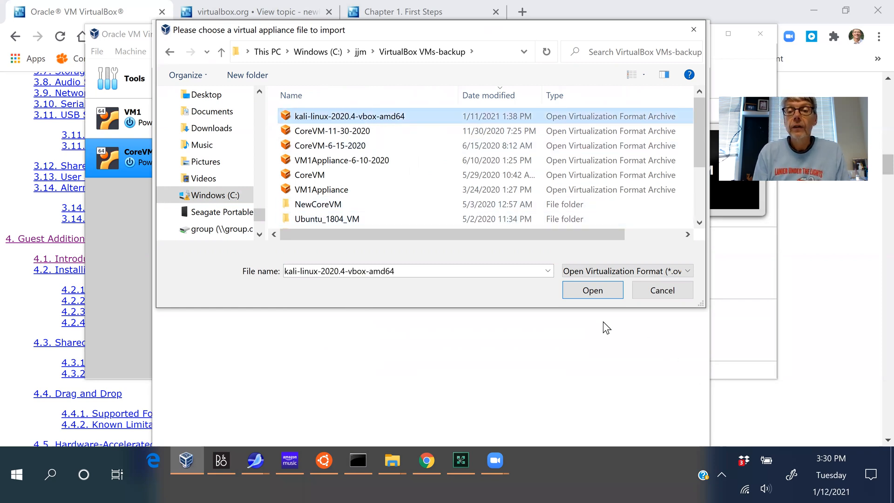
click(591, 292)
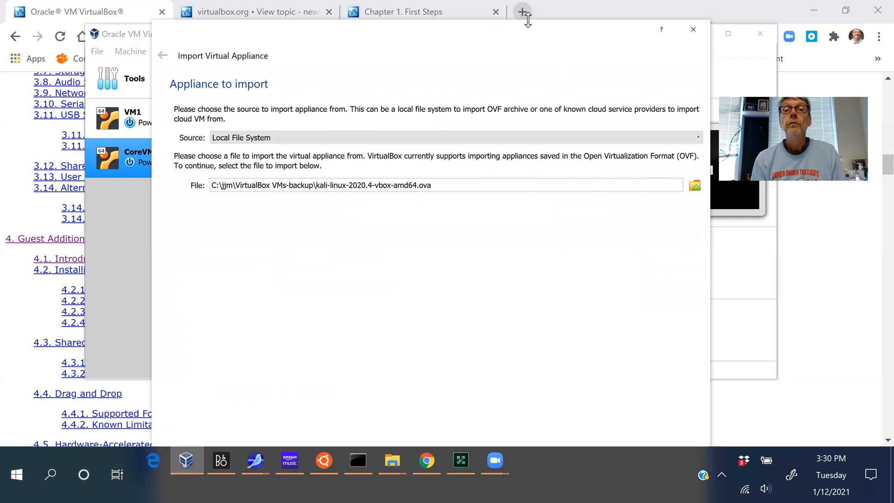
- Reposition the Import Virtual Appliance dialog until its lower controls are reachable and proceed to the appliance settings
drag(521, 69, 500, 38)
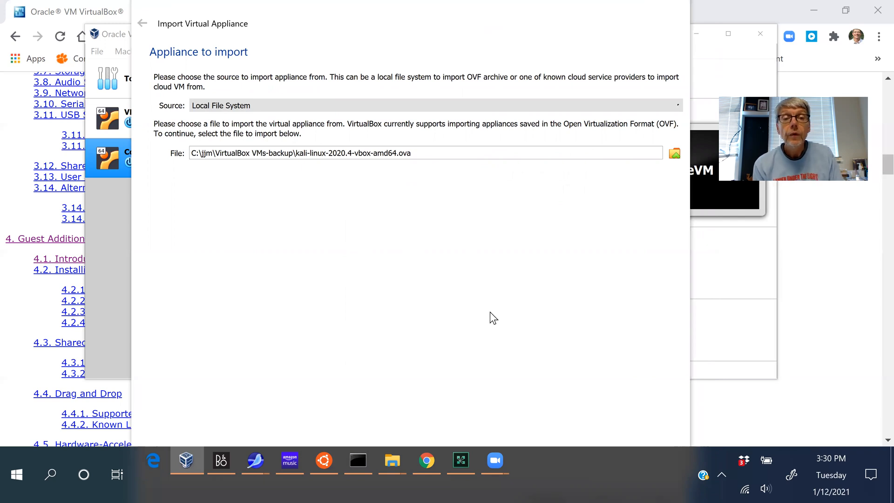
drag(617, 10, 618, 13)
drag(629, 72, 632, 75)
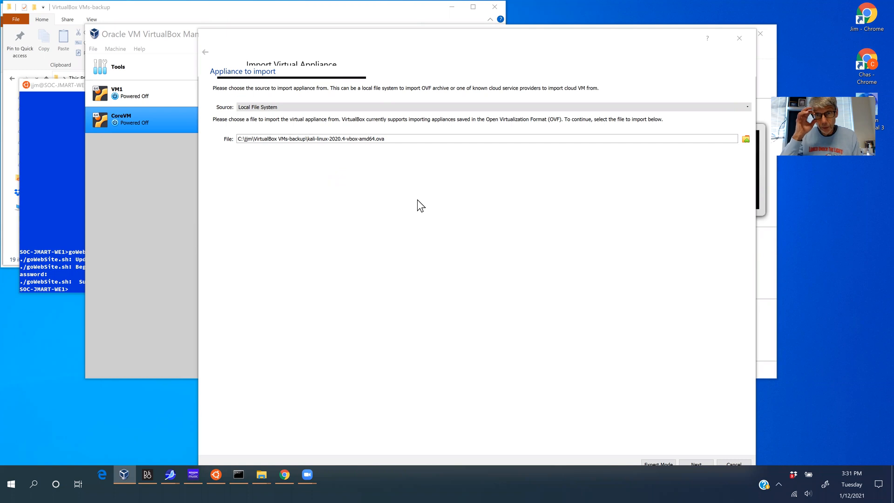
drag(518, 43, 525, 23)
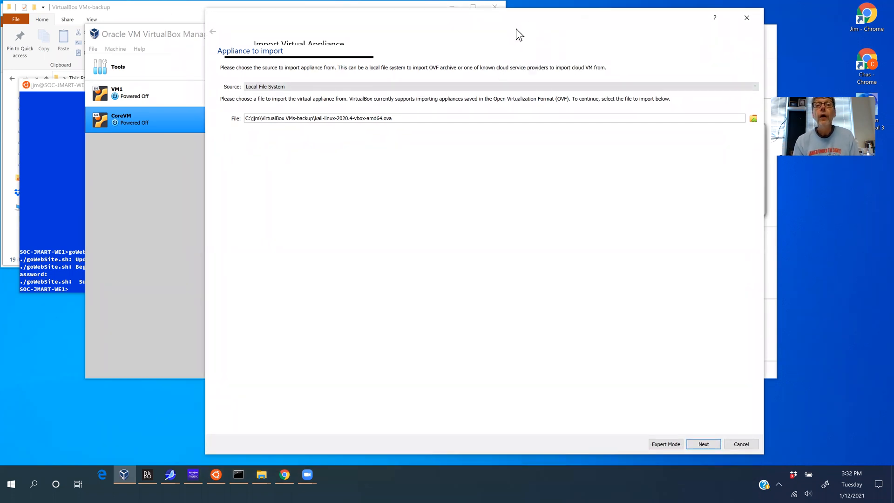
drag(512, 24, 459, 10)
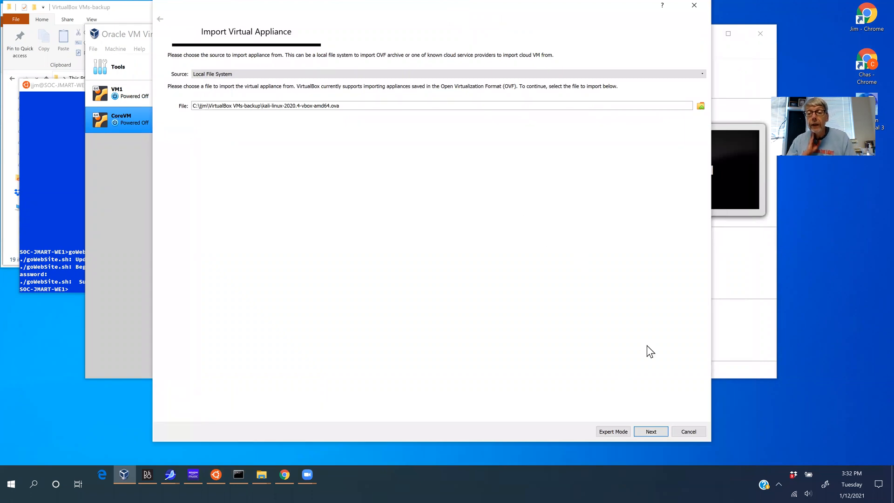
click(647, 430)
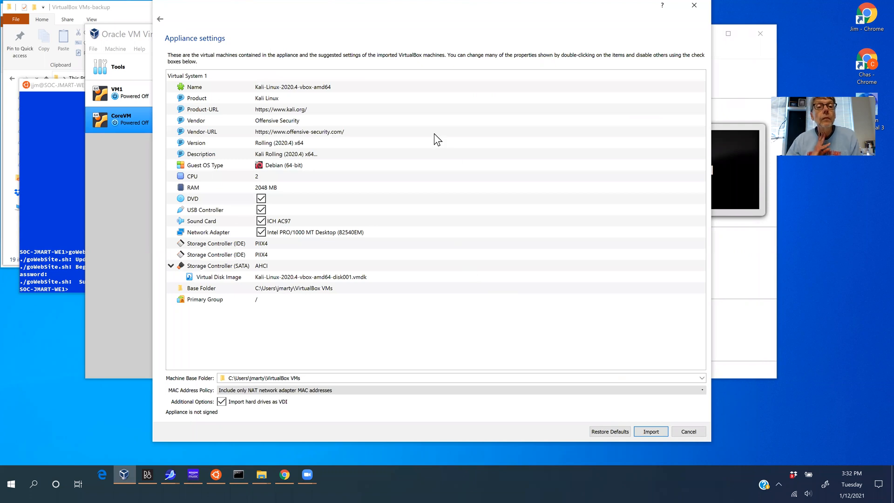
- Import the Kali-Linux-2020.4-vbox-amd64 appliance with its suggested settings and agree to its software license
drag(460, 7, 531, 37)
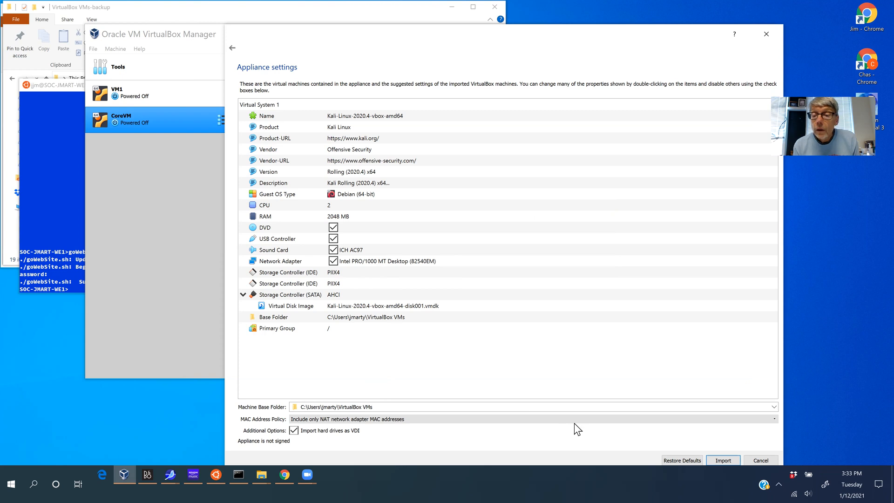
click(723, 460)
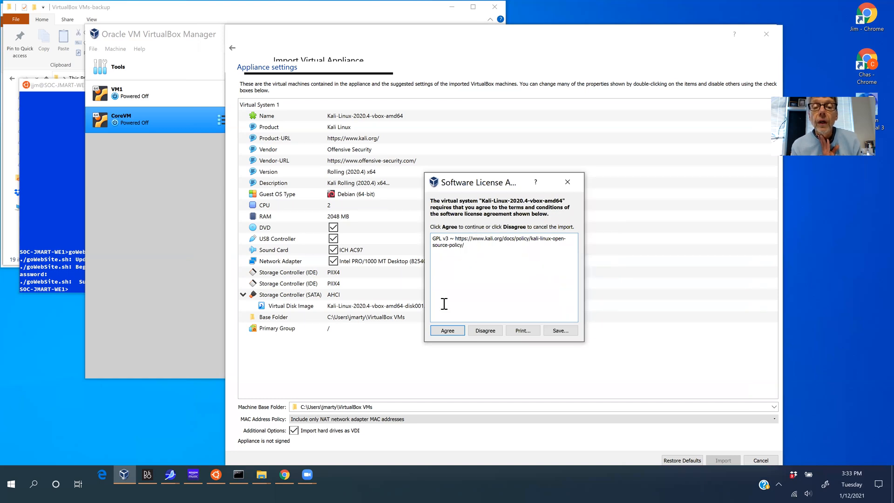
click(446, 330)
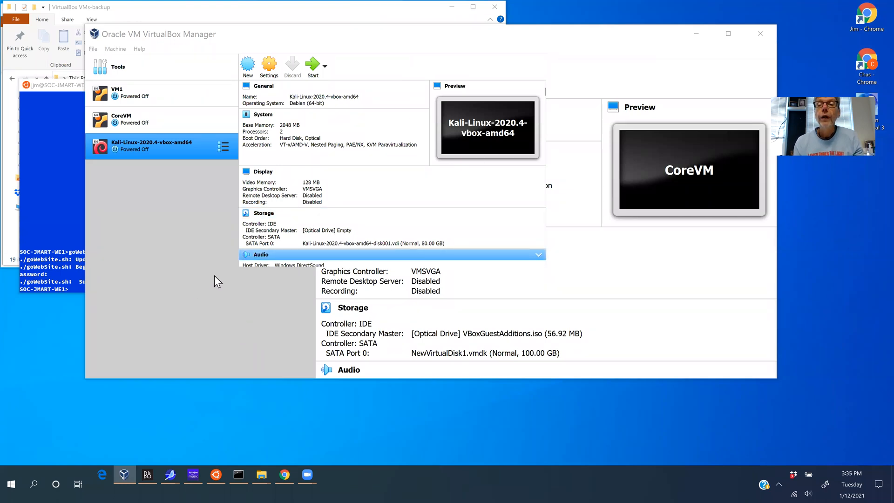
- Reposition the VirtualBox Manager window so that the imported Kali machine's full details are in view
click(520, 44)
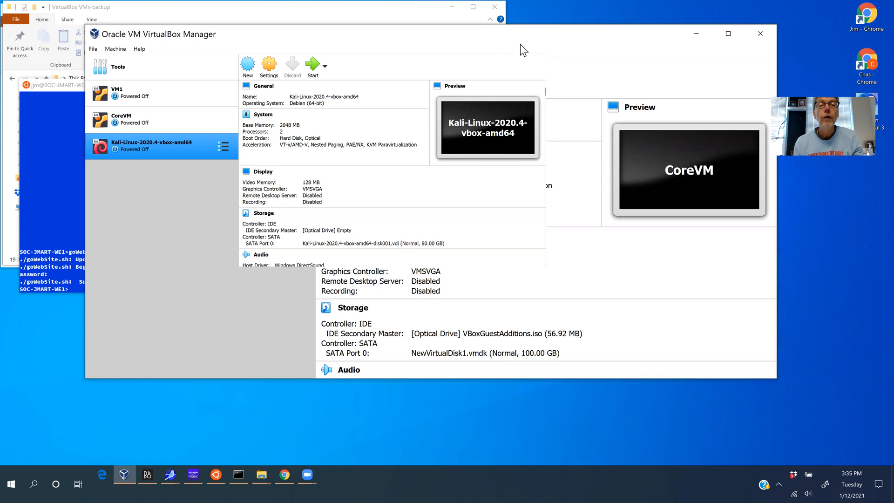
drag(520, 44, 511, 116)
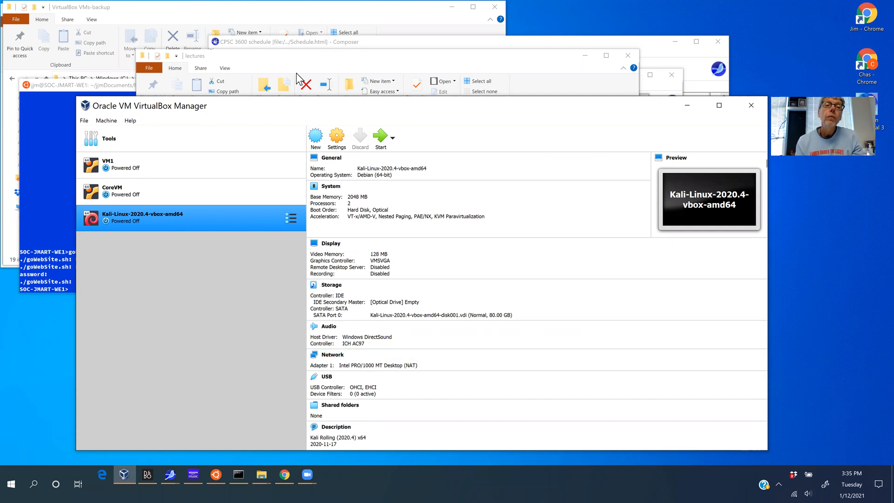
drag(297, 105, 334, 86)
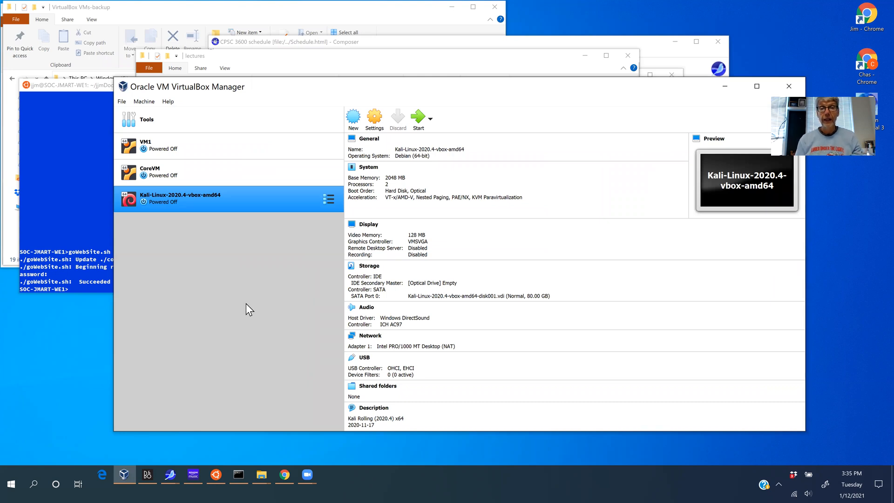
click(122, 102)
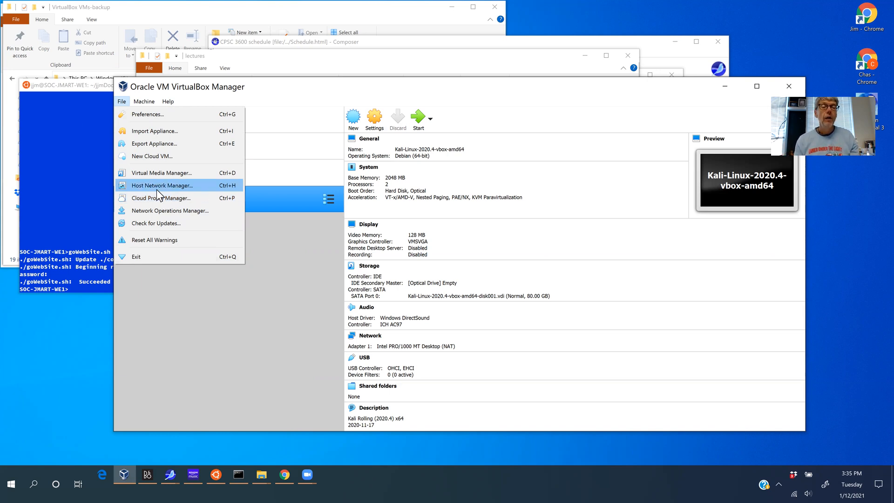
click(197, 317)
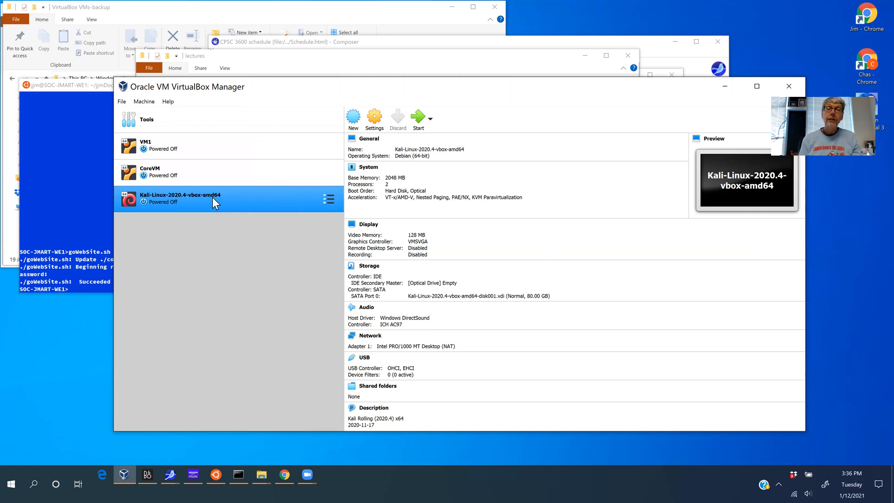
- Review the Kali virtual machine's general settings, including advanced options and description, and its motherboard, processor and acceleration settings
click(374, 121)
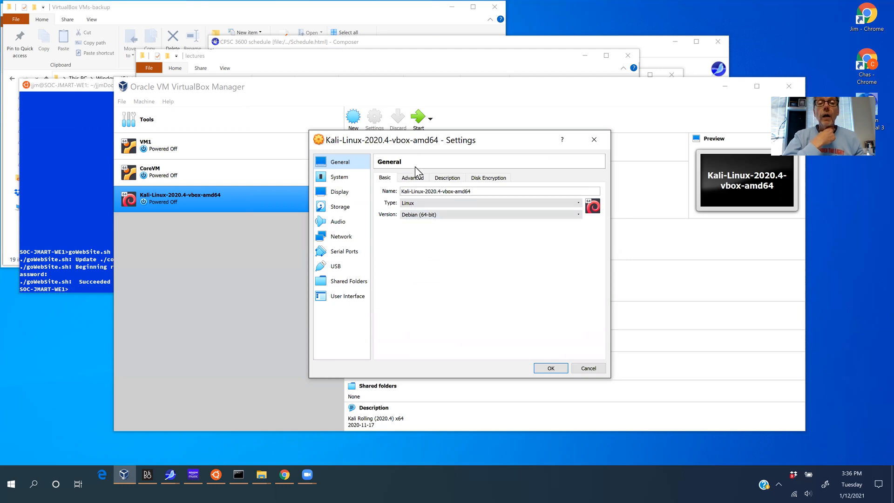
click(413, 179)
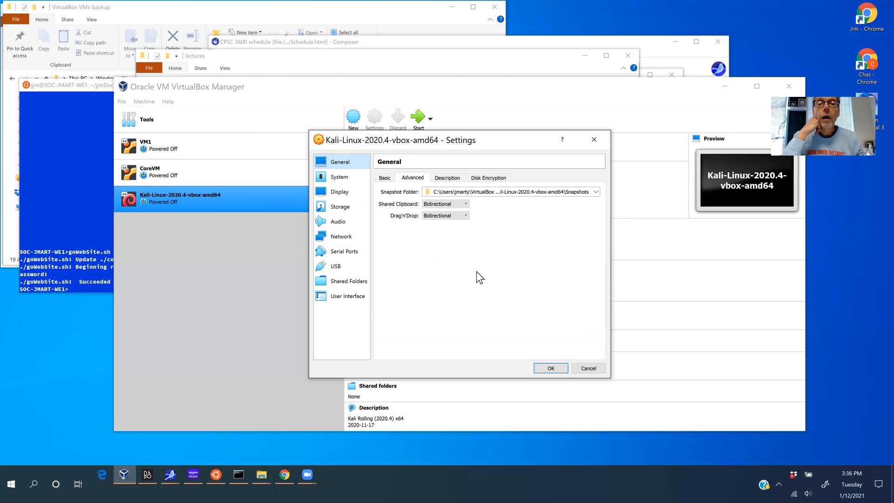
click(446, 179)
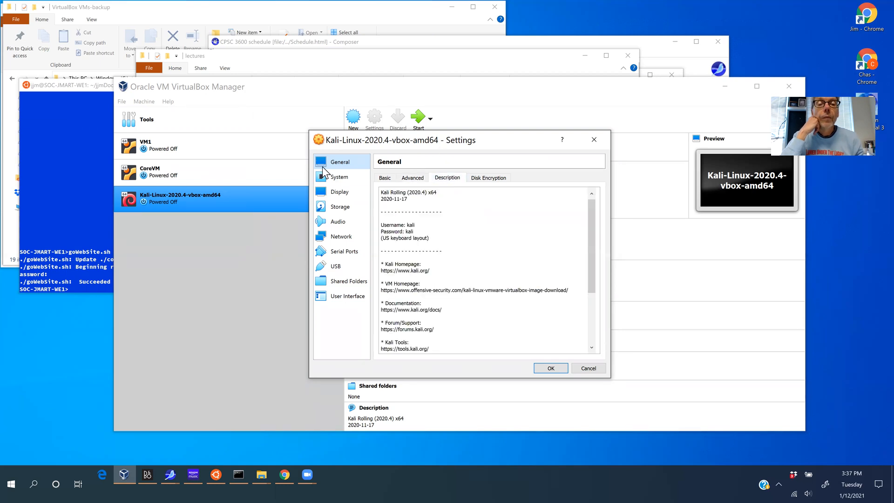
click(338, 176)
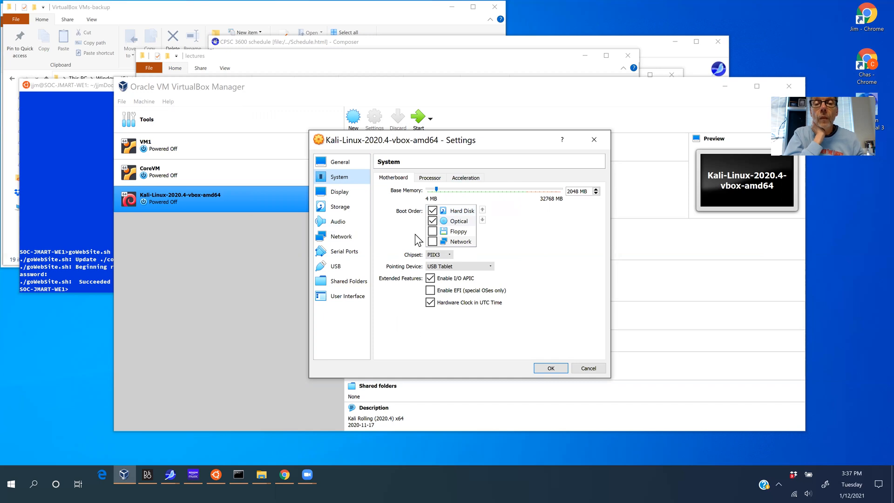
click(430, 178)
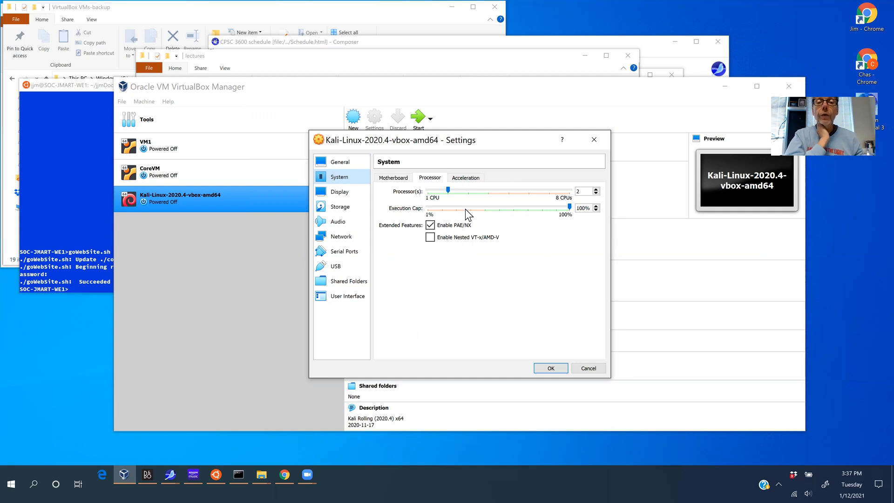
click(466, 179)
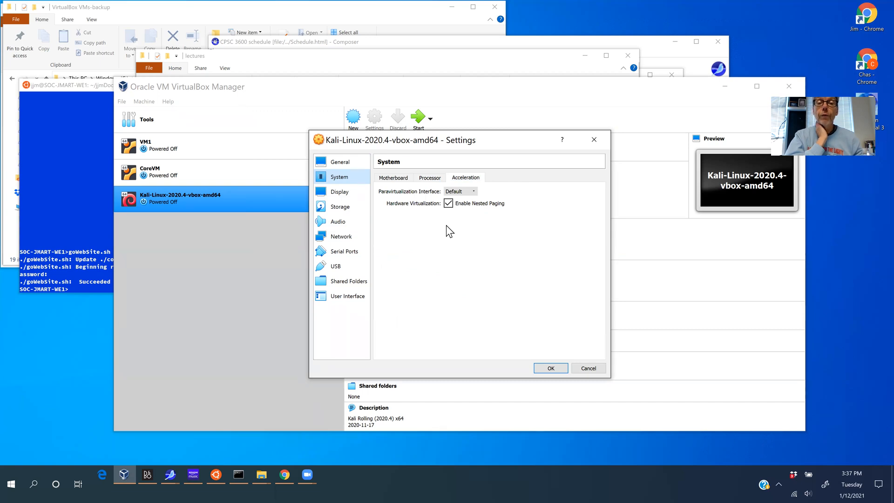
- Review the Kali virtual machine's display, storage and network adapter settings and close its settings dialog
click(344, 194)
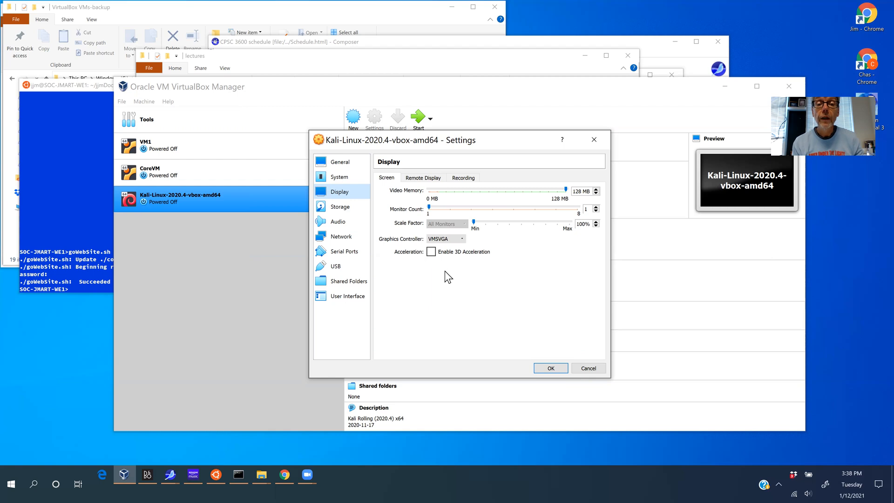
click(344, 207)
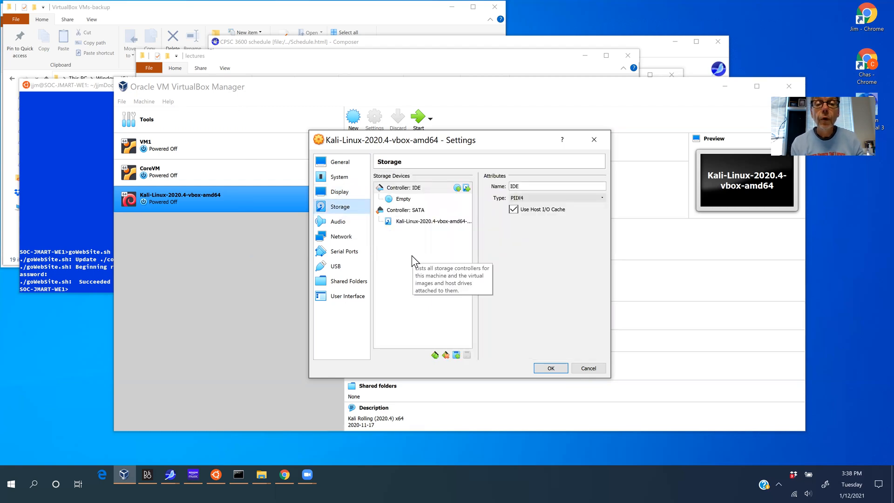
click(334, 237)
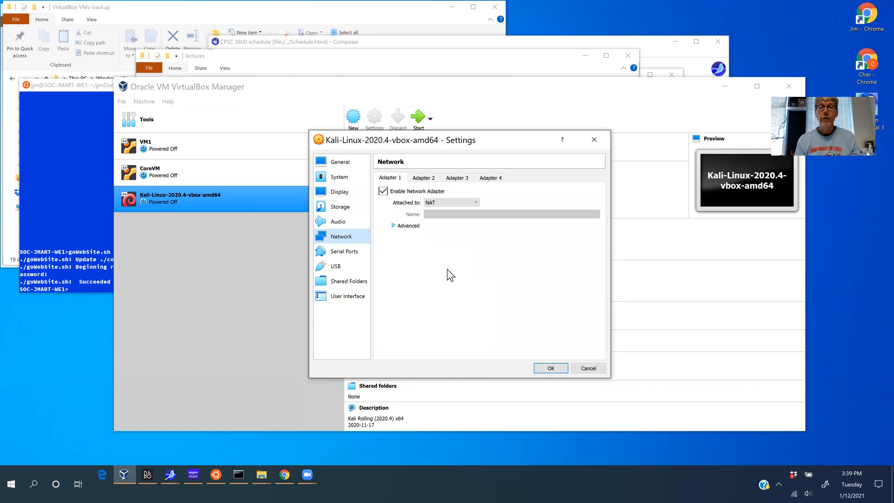
click(425, 179)
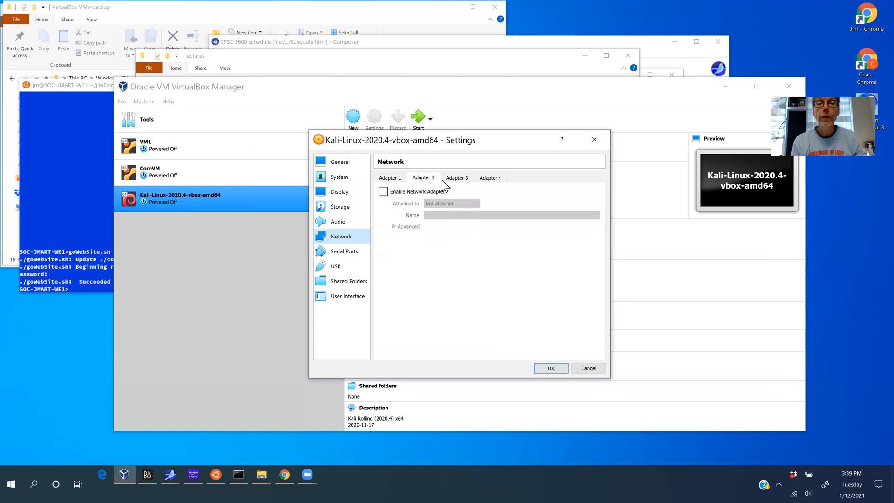
click(455, 178)
click(421, 181)
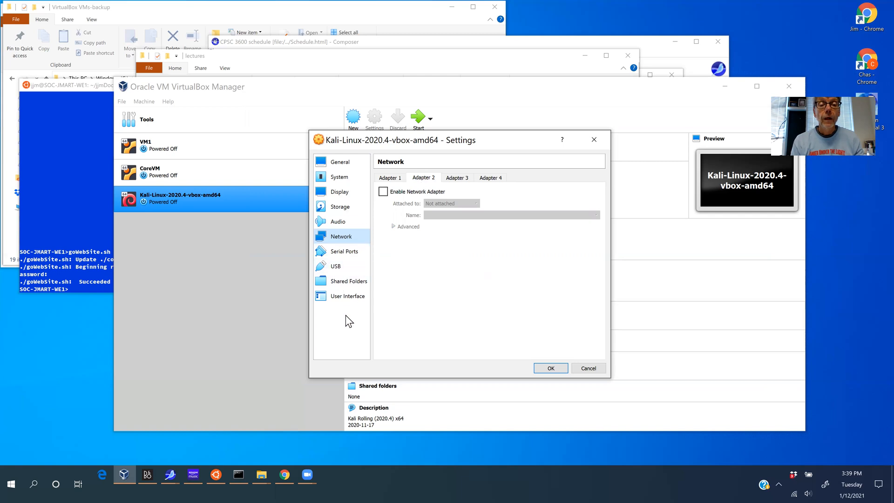
click(552, 371)
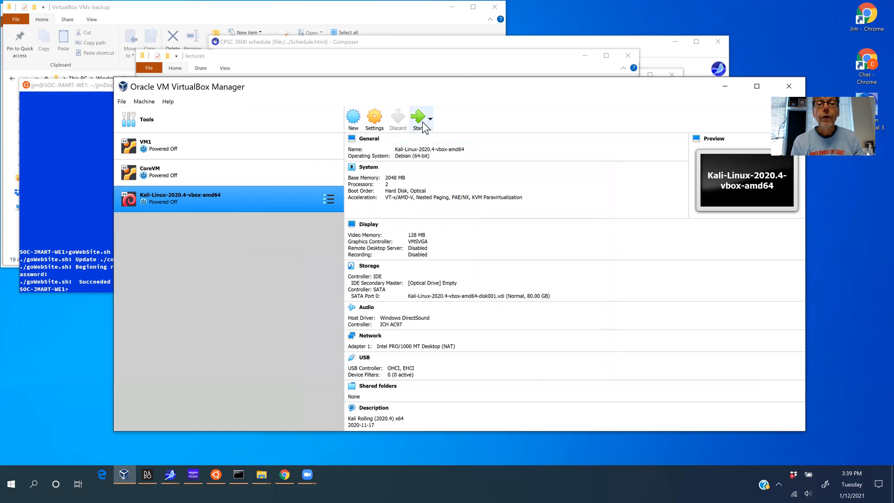
- Start the Kali-Linux-2020.4 virtual machine, maximize its window and dismiss the keyboard capture notice
click(419, 121)
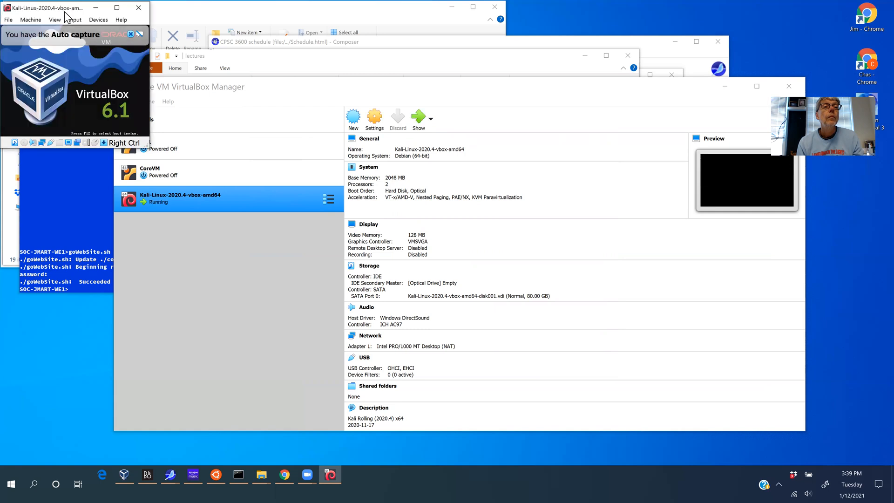
drag(65, 13, 356, 156)
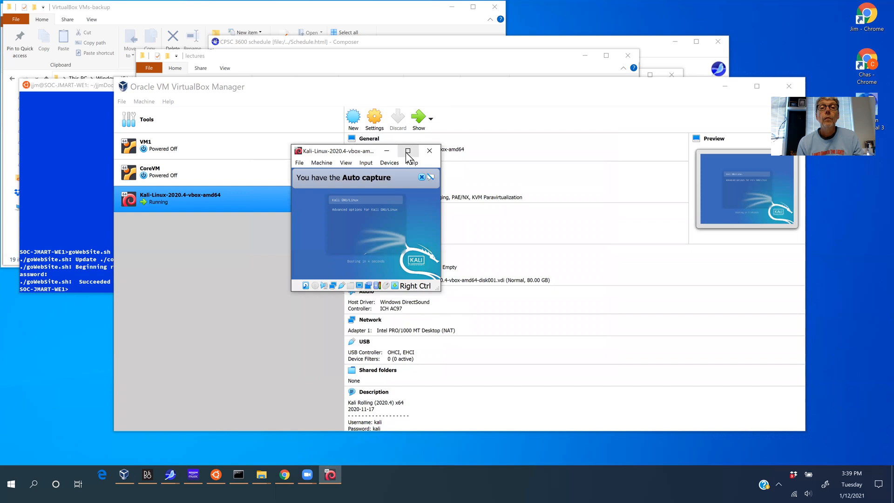
click(408, 150)
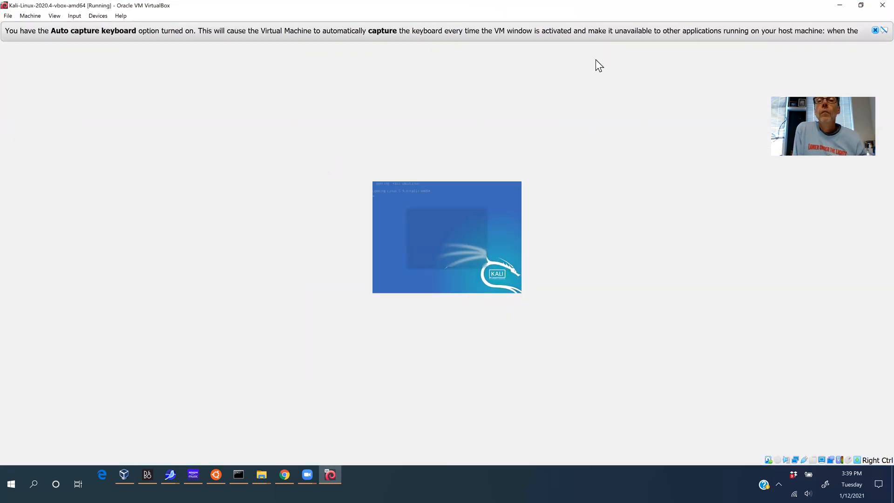
click(875, 30)
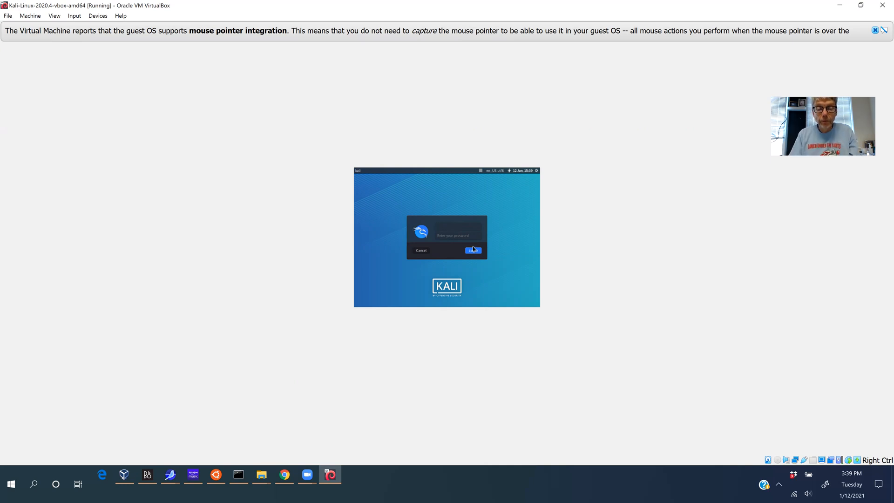
- Log in to Kali with the account username and password and dismiss the mouse pointer integration notice
text(kali)
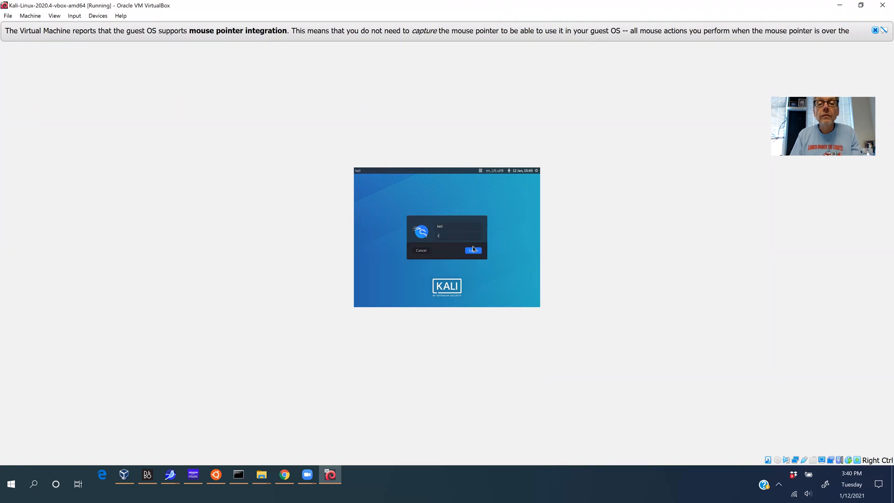
click(473, 247)
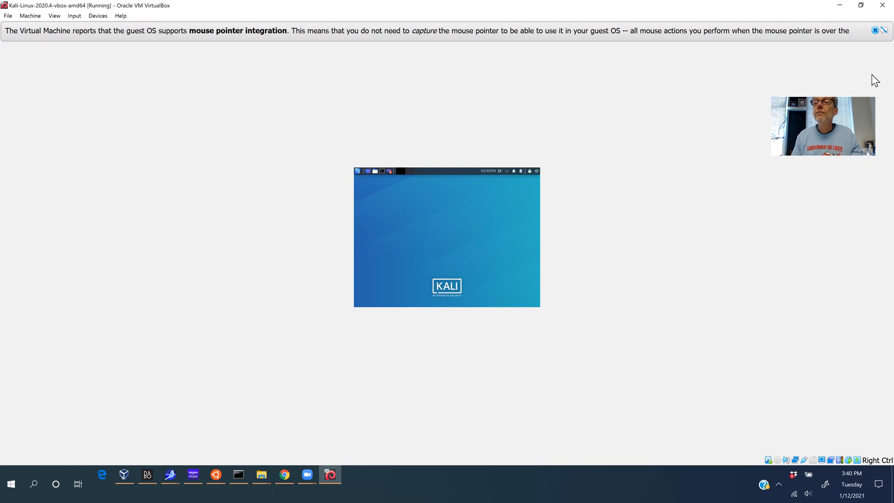
click(873, 30)
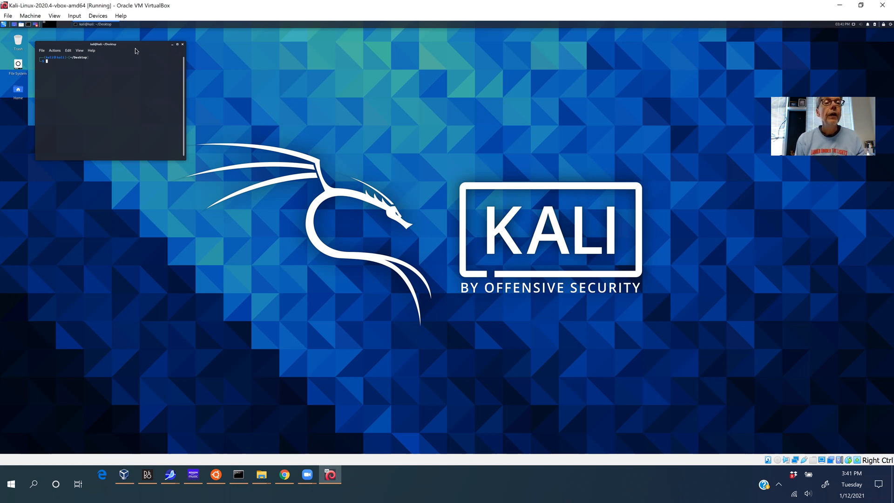
- Move the Kali terminal window away from the desktop icons and set the virtual machine's display scale factor to 198%
drag(135, 44, 329, 114)
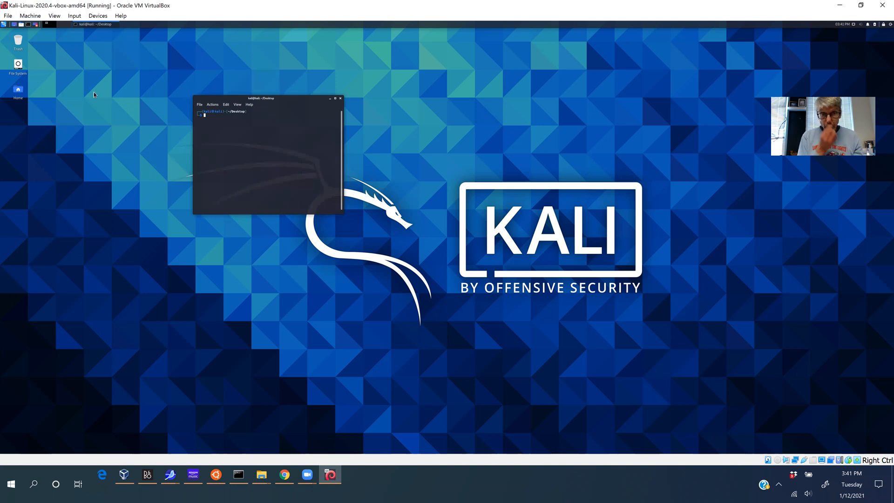
click(31, 16)
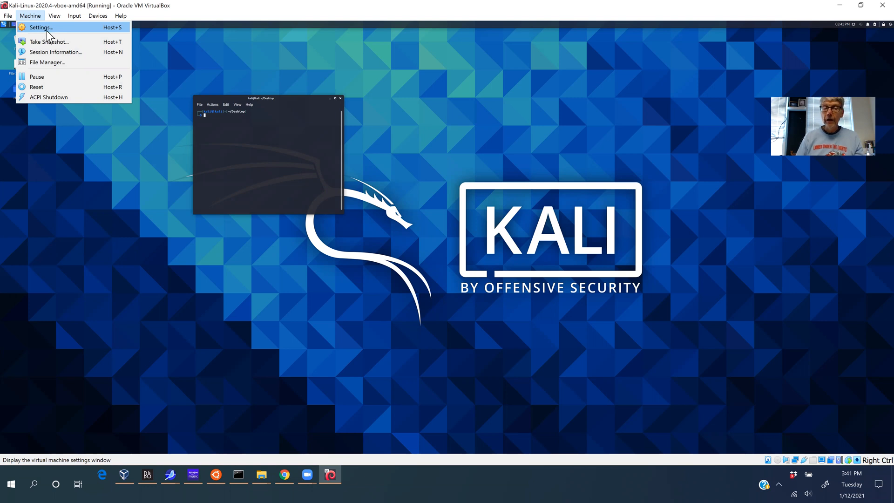
click(45, 27)
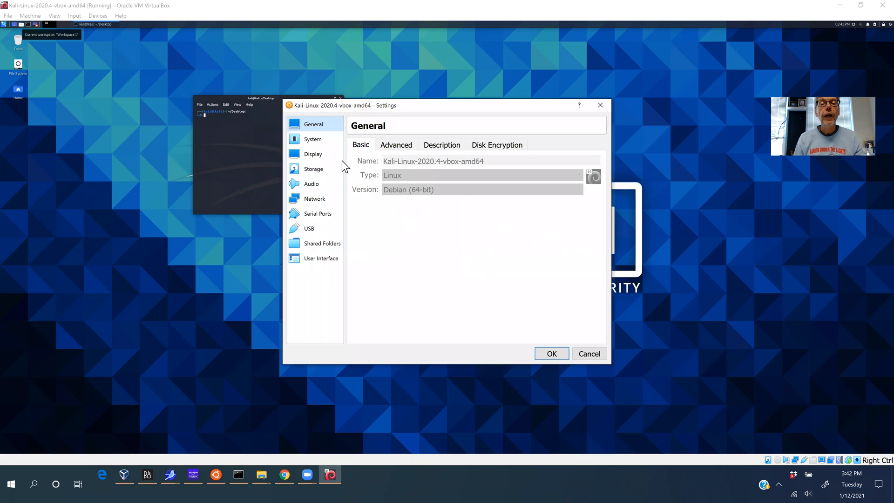
click(312, 155)
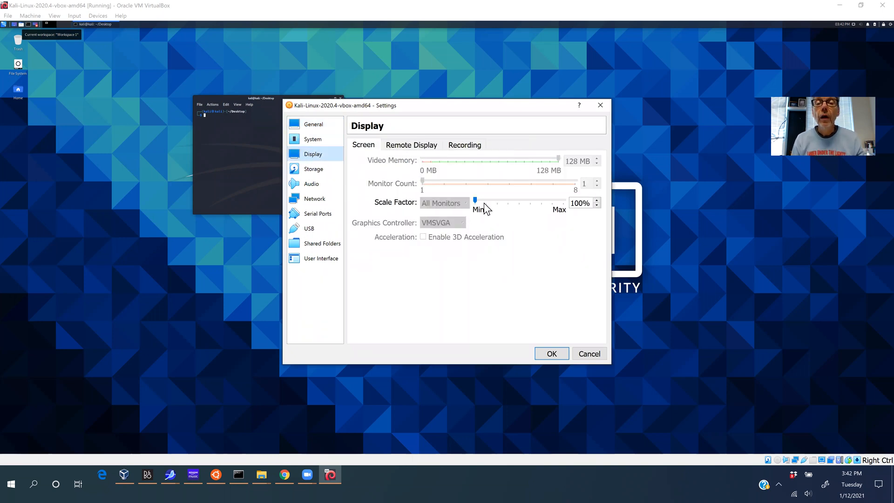
drag(475, 200, 518, 208)
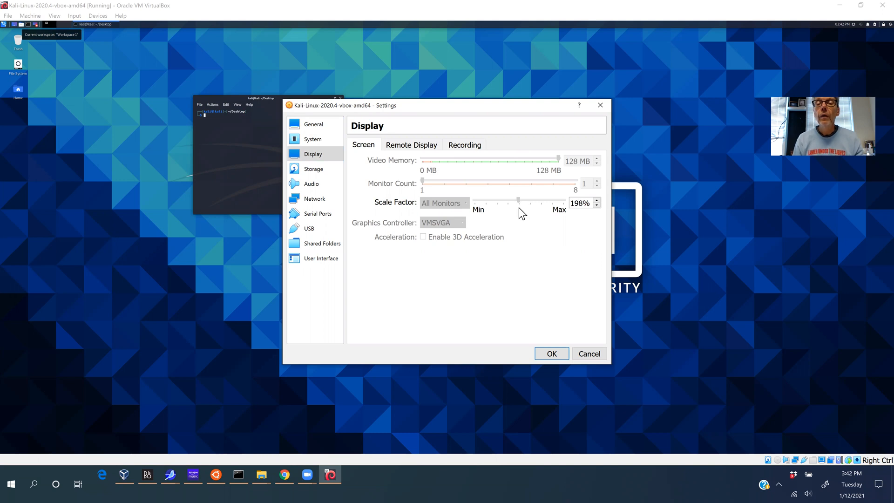
click(518, 207)
click(552, 355)
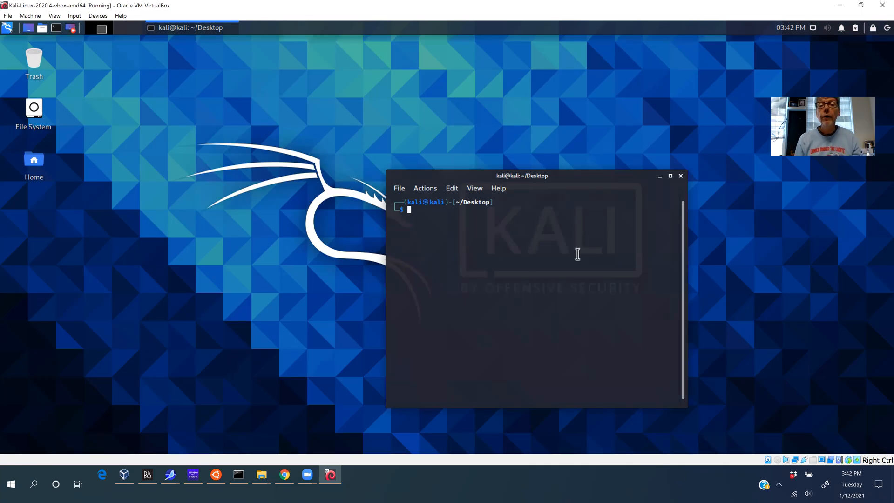
- Move the enlarged terminal window toward the desktop icons and close it
drag(449, 176, 260, 127)
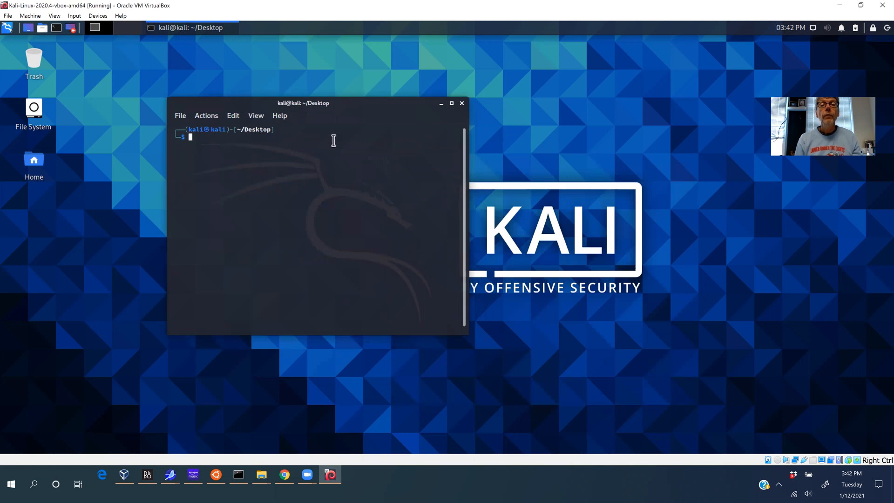
click(461, 103)
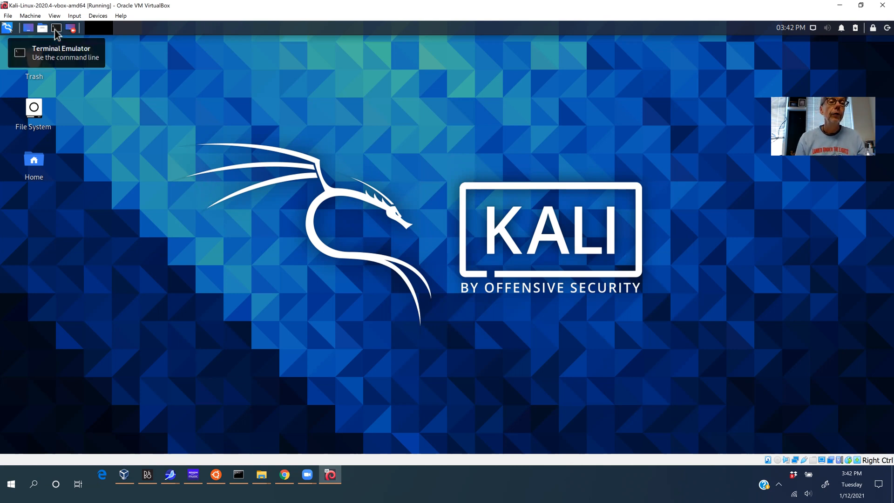
- Open a terminal in the Desktop folder, then move it closer to the desktop icons and enlarge it
right_click(139, 99)
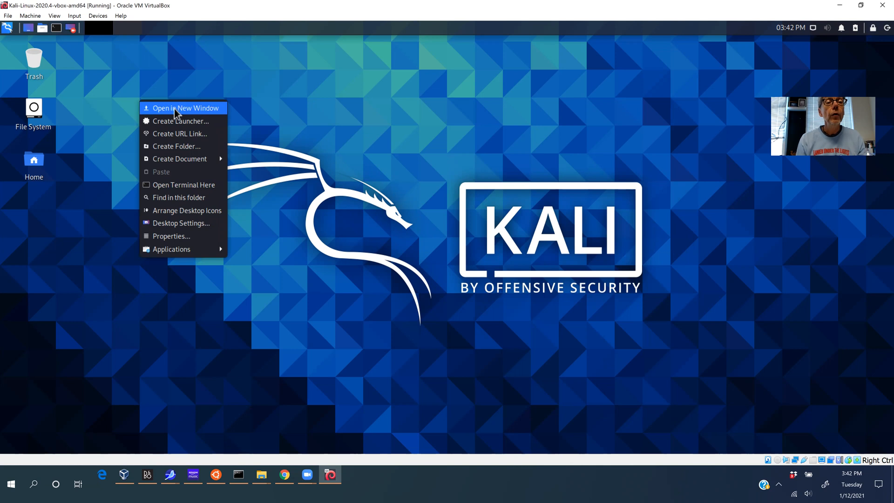
click(180, 186)
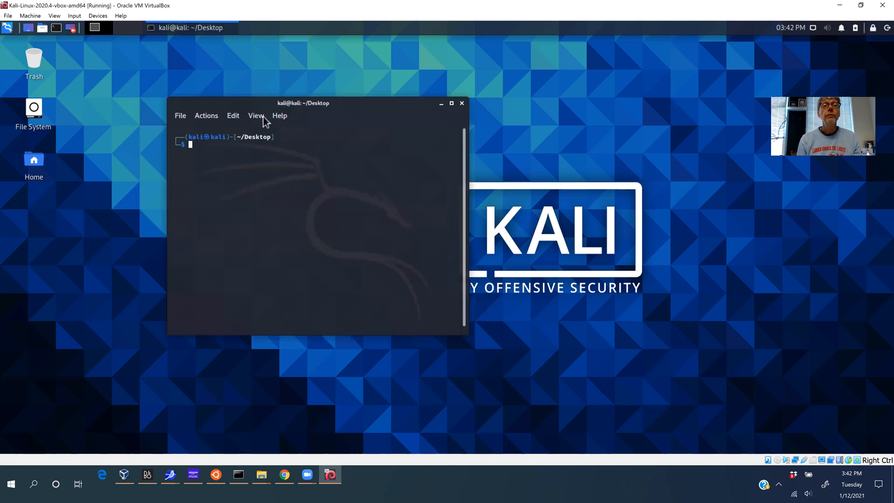
drag(249, 102, 214, 82)
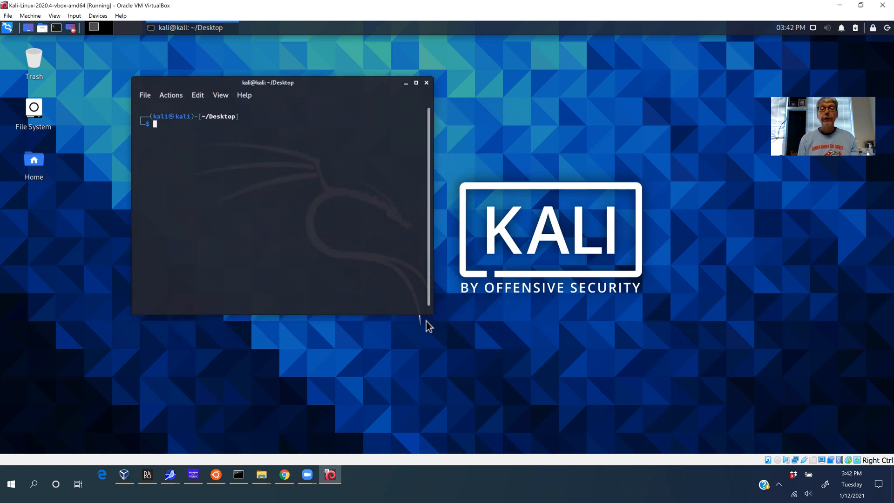
drag(428, 310, 678, 370)
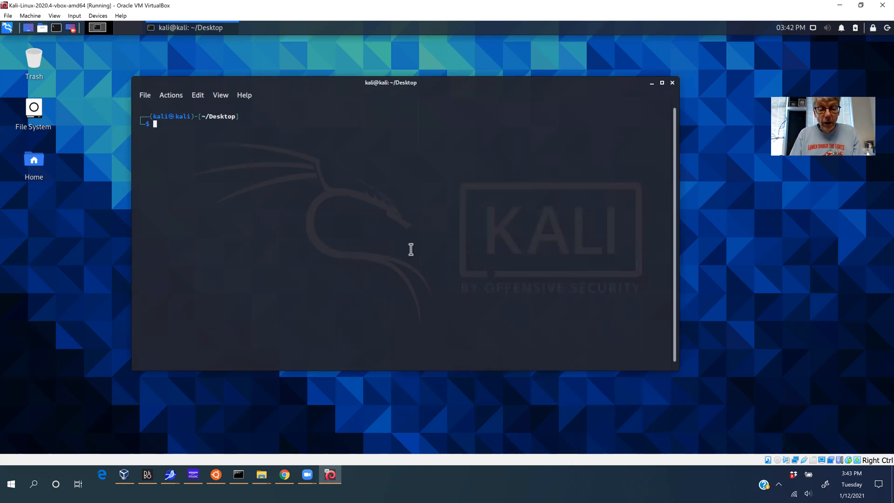
- Print the terminal's working directory with pwd, list its contents with ls, and print the directory again
text(pwd)
key(Return)
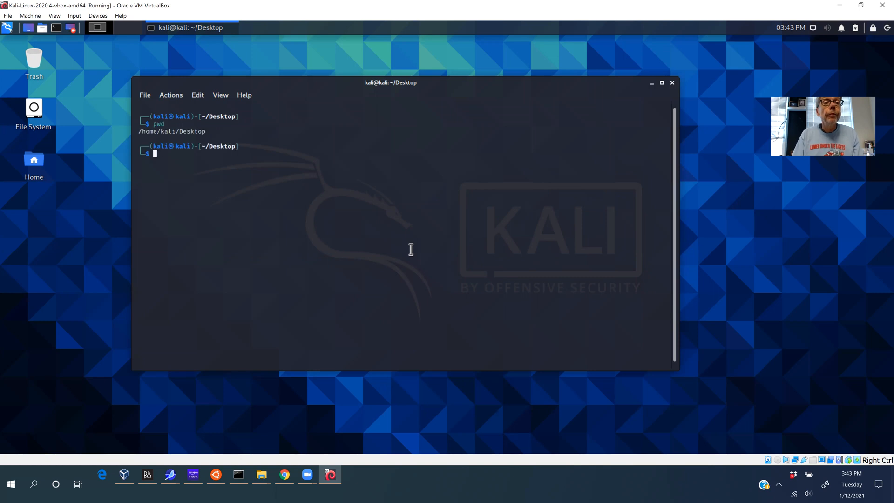
text(ls)
key(Return)
text(pwd)
key(Return)
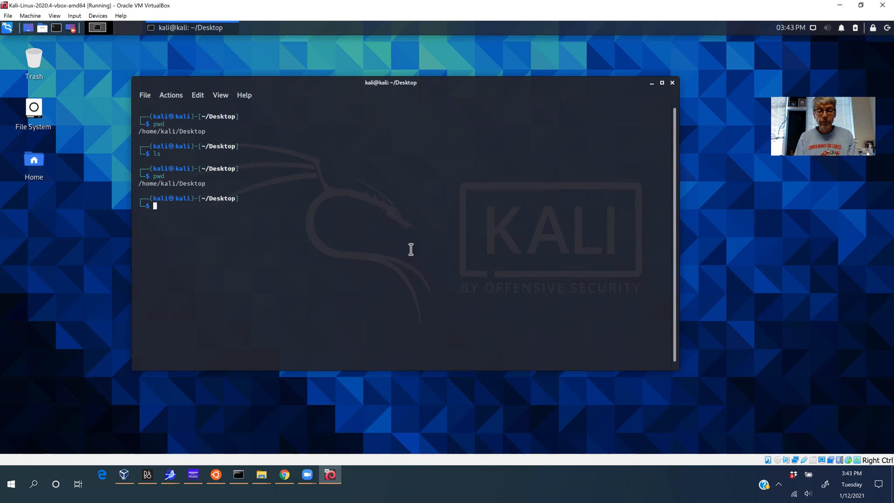
- Run gcc without arguments to check whether the compiler is installed, and add a few blank prompt lines
text(gcc)
key(Return)
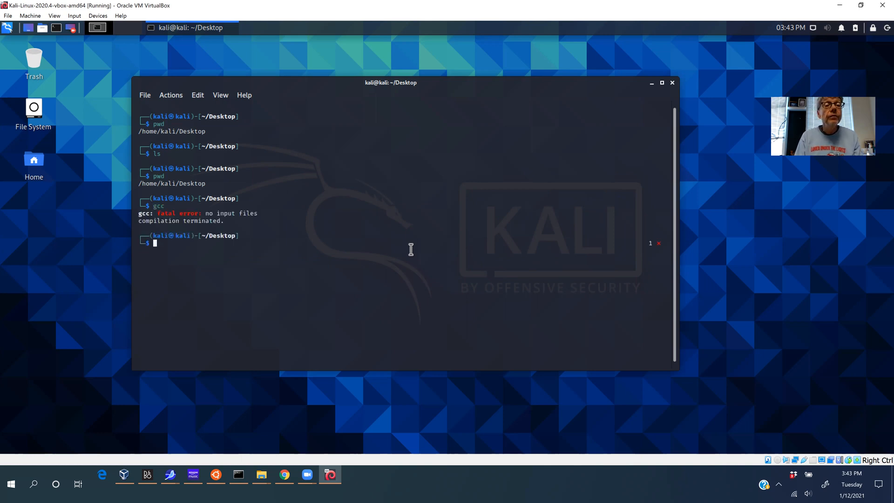
key(Return)
key(Return)
key(Return)
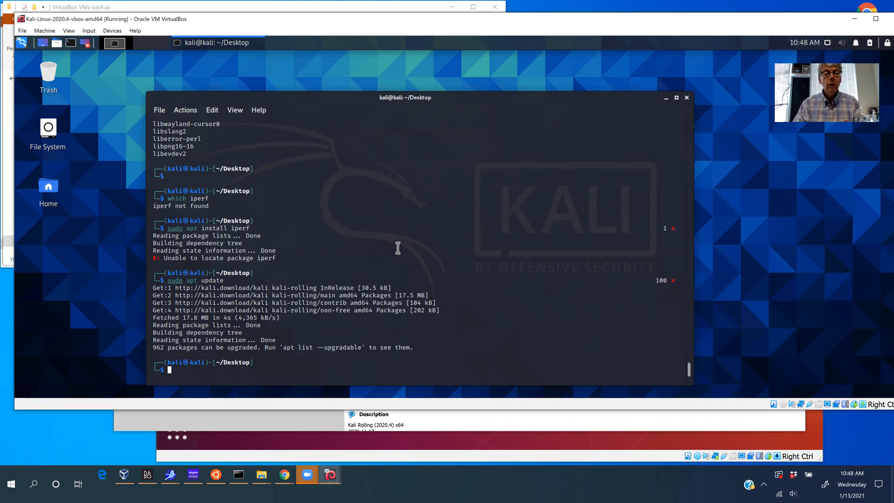
- Refresh Kali's package lists with sudo apt update on a fresh prompt line
key(Return)
text(sudo)
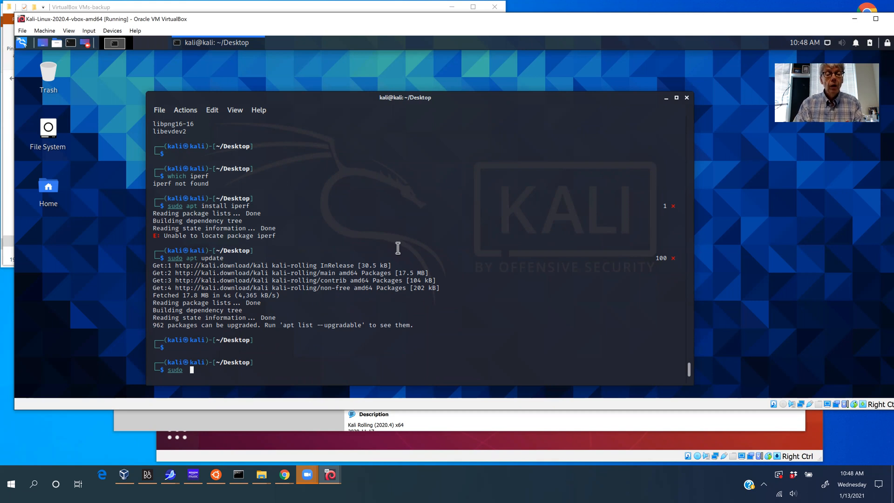
text(ap)
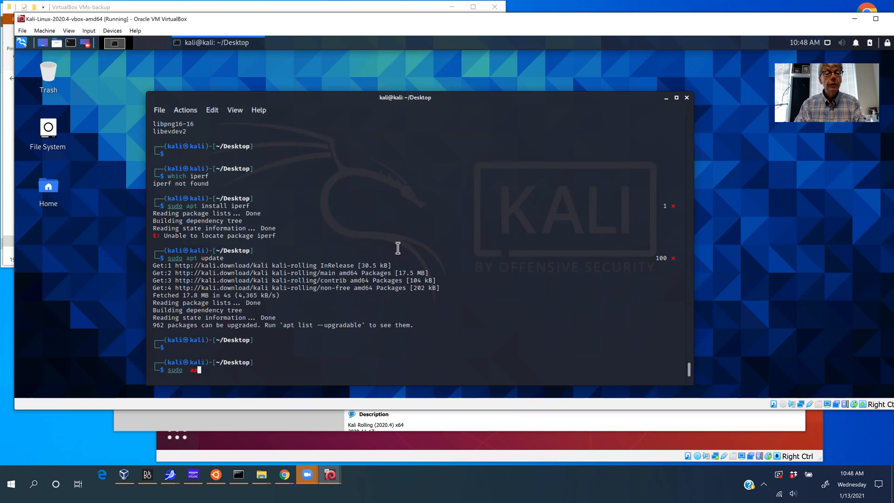
text(t update)
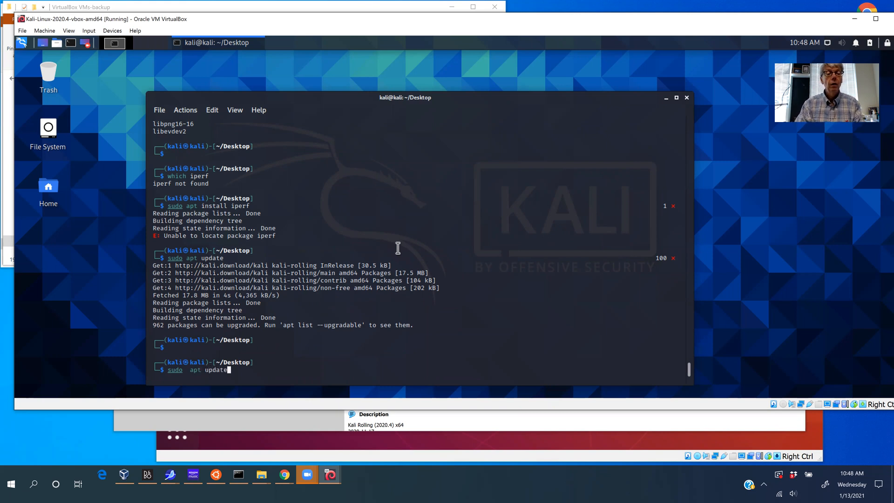
key(Return)
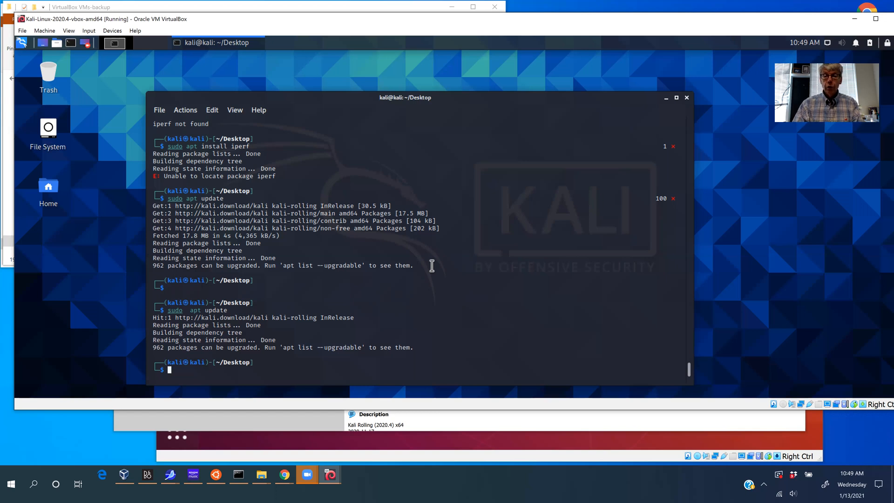
- Upgrade the installed Kali packages with sudo apt upgrade
text(sudo )
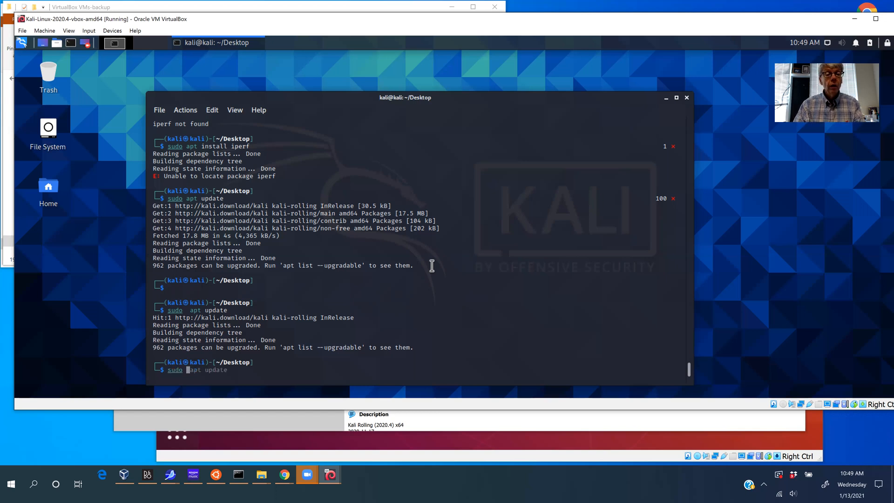
text(apt upgrade)
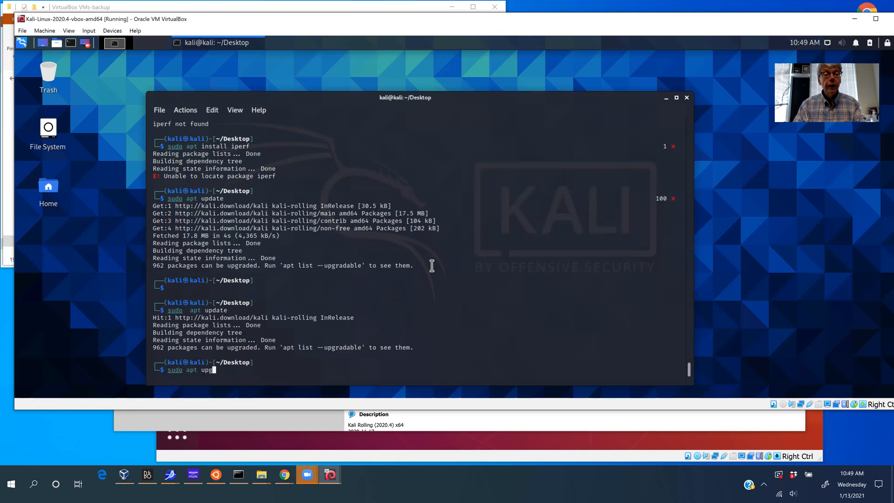